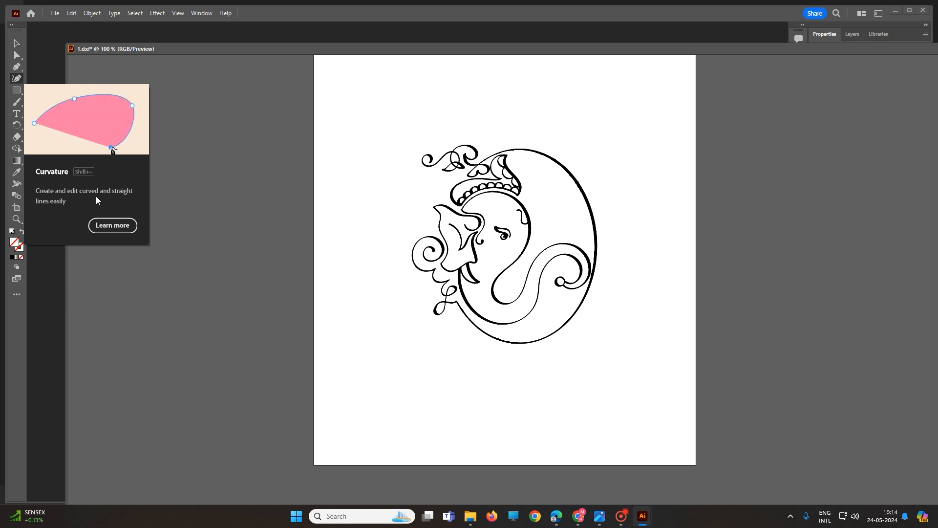
Draw an open curved path to the left of the artwork with the Curvature tool, placing about ten points.
click(16, 78)
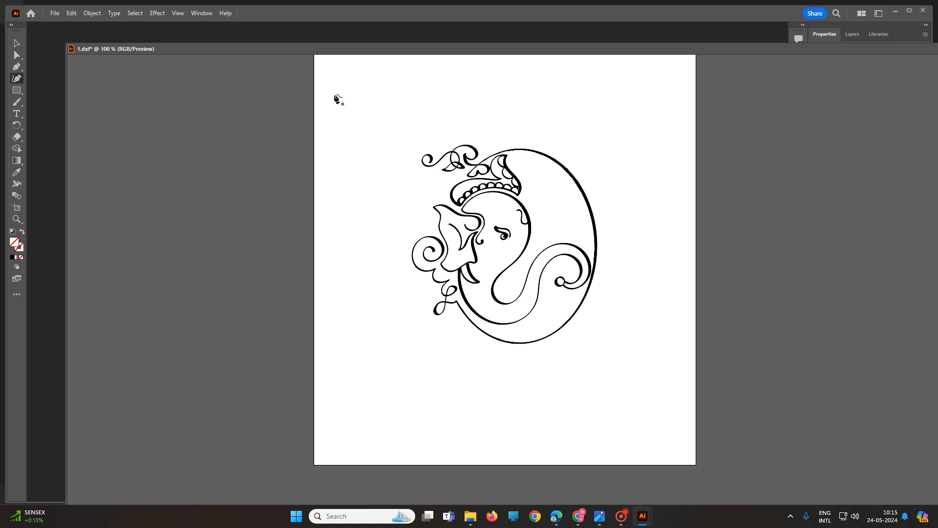
click(349, 158)
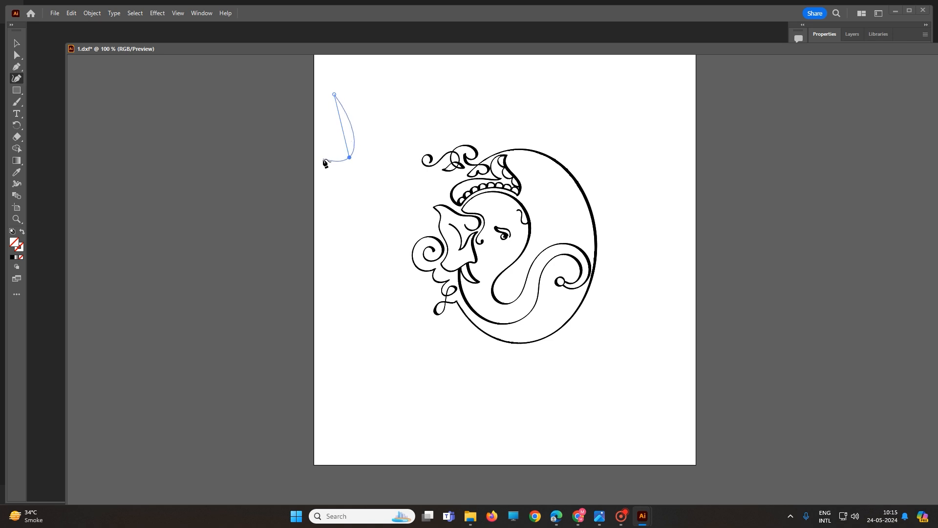
click(324, 159)
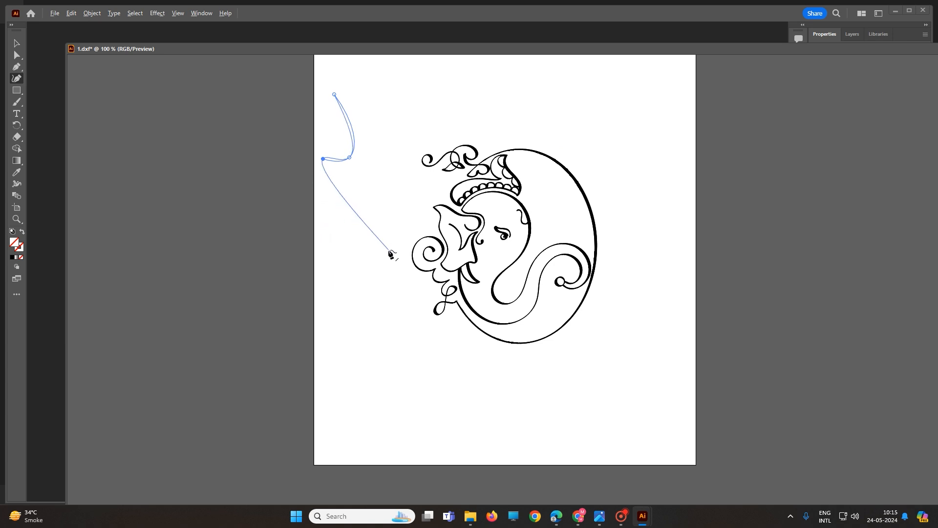
click(388, 250)
click(391, 339)
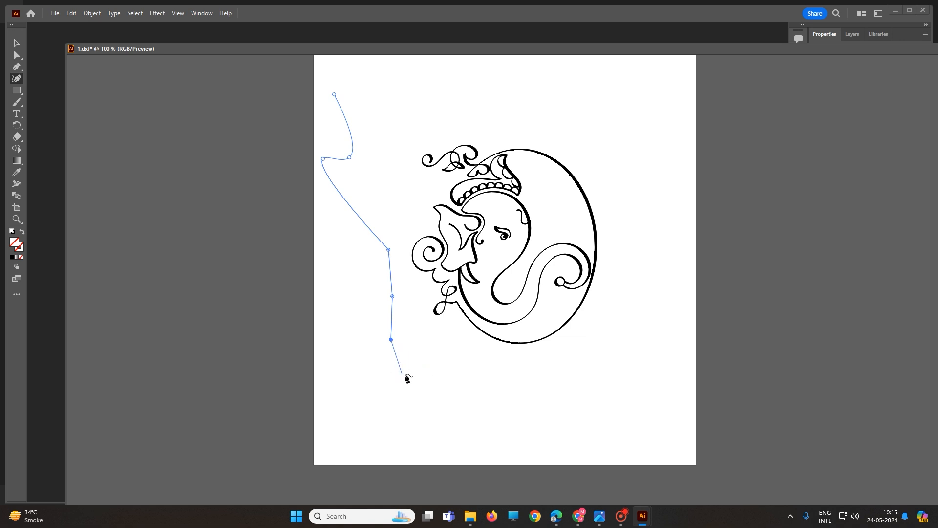
click(414, 373)
click(443, 371)
click(465, 369)
click(436, 384)
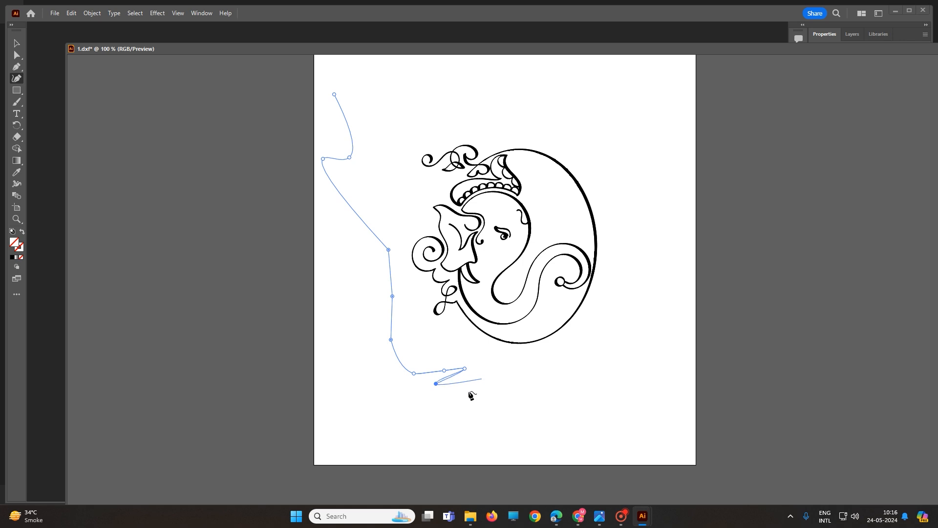
click(390, 390)
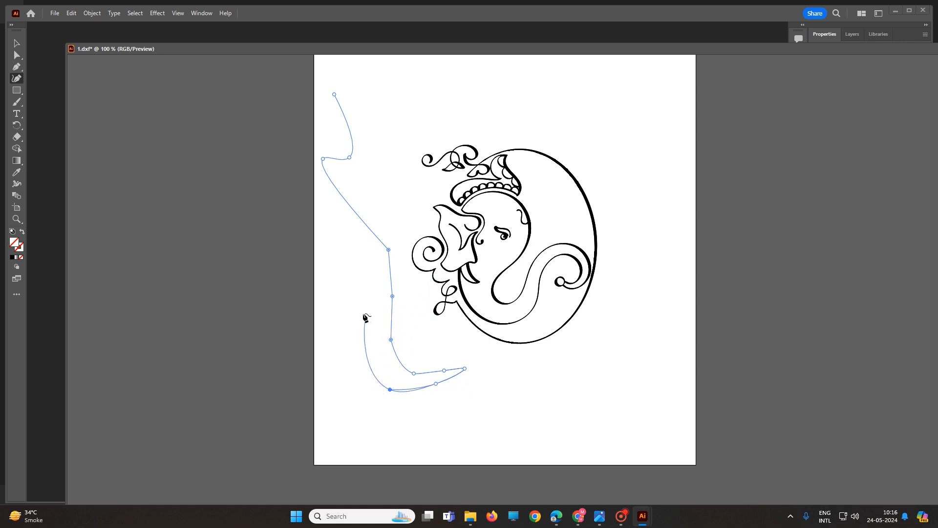
click(350, 345)
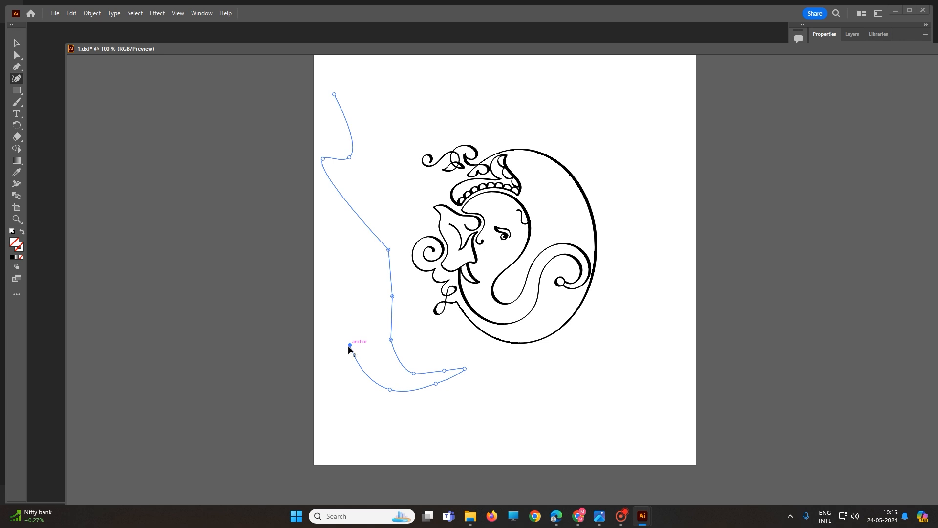
key(Escape)
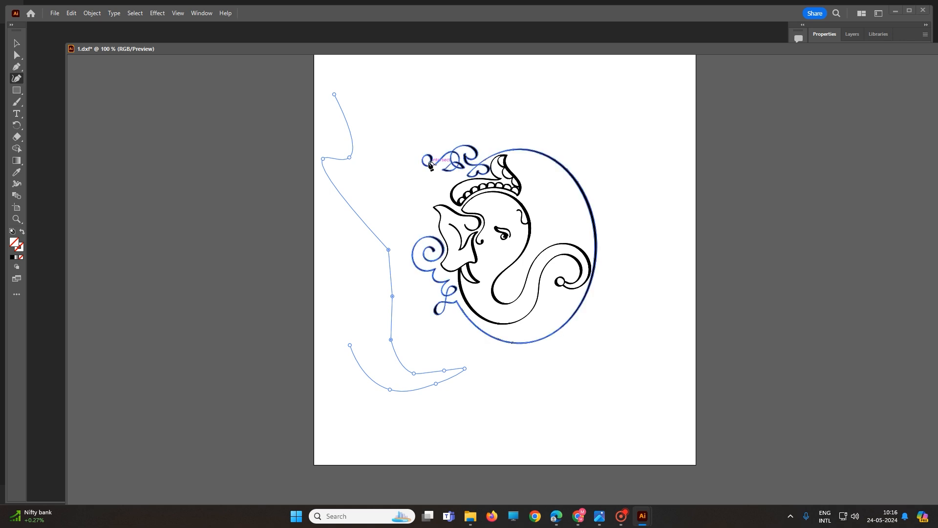
Switch to the Rectangle tool and draw a rectangle above the artwork.
scroll(430, 176, up, 1)
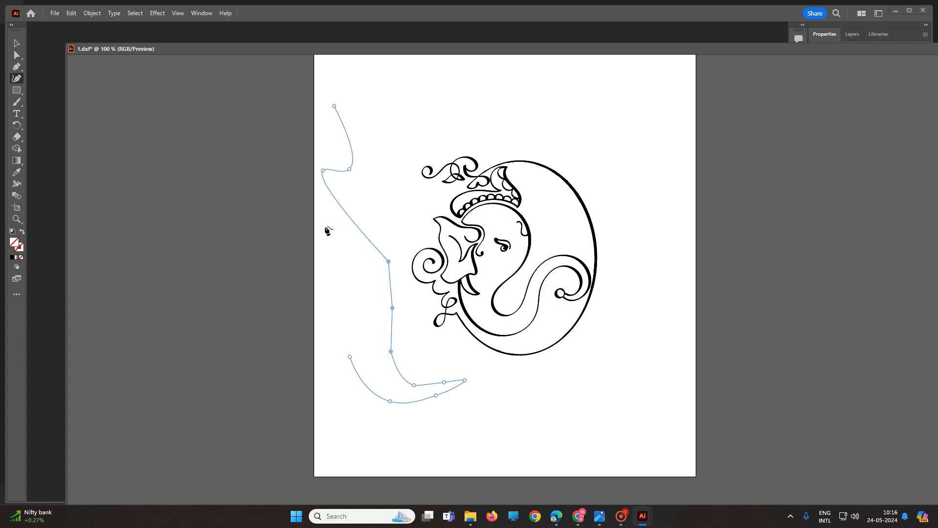
right_click(19, 93)
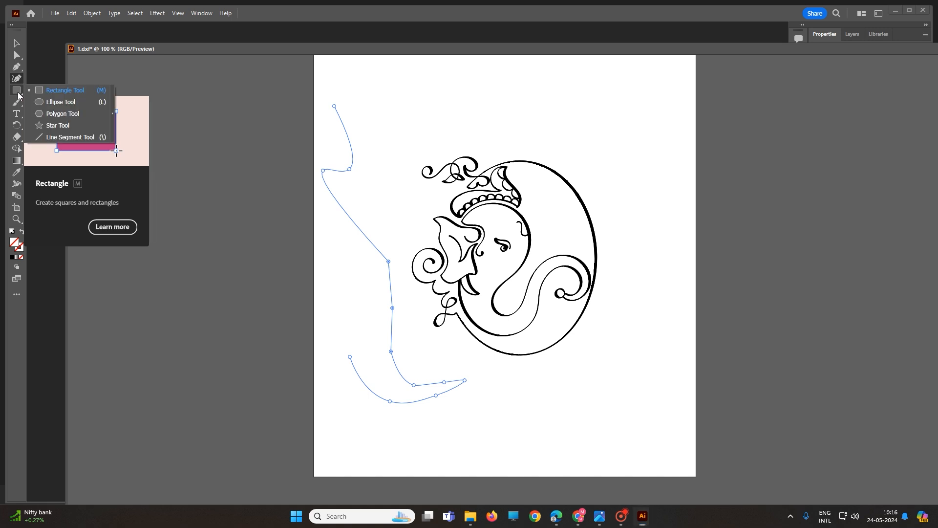
click(45, 89)
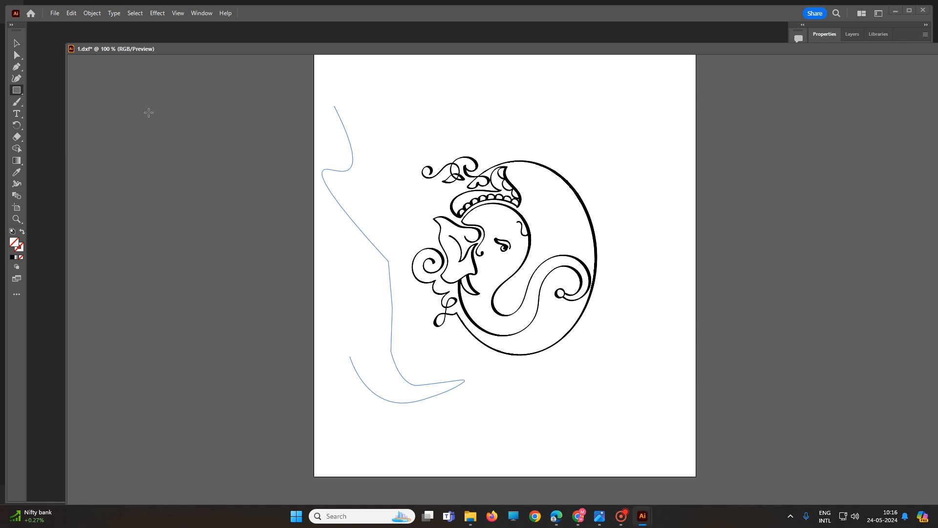
drag(422, 79, 525, 129)
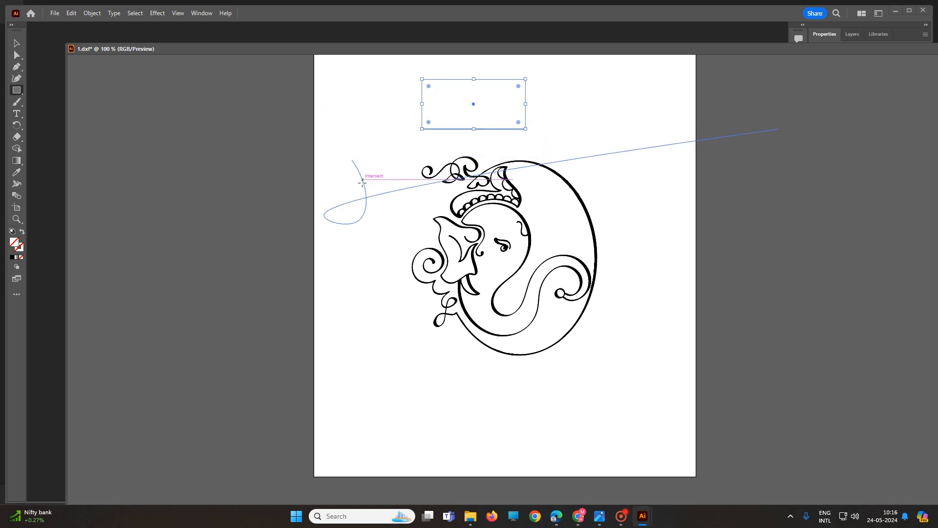
Create a 100 x 100 mm rectangle to the right of the artwork by entering its dimensions.
click(648, 214)
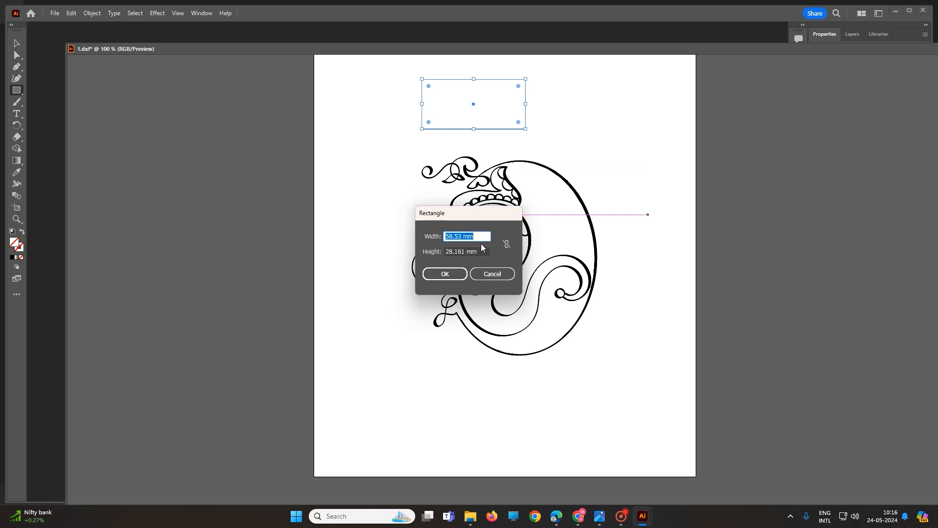
text(100)
key(Tab)
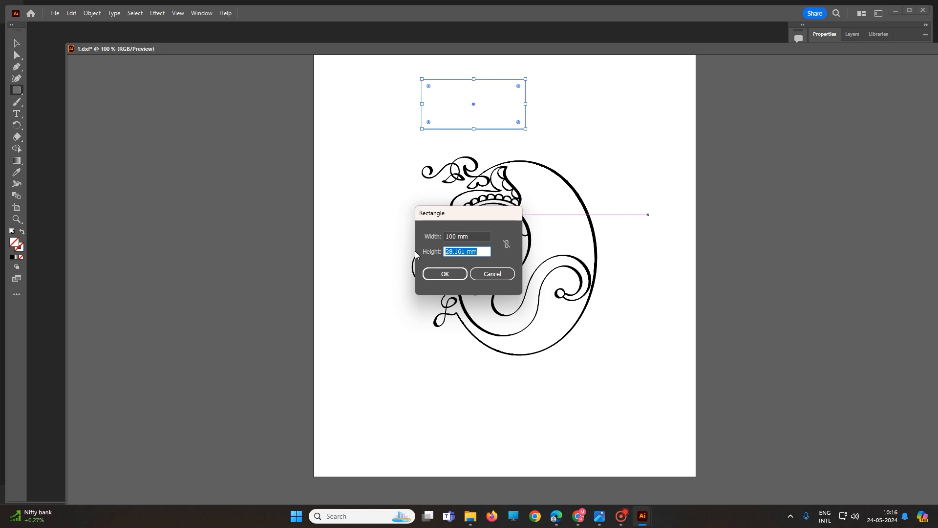
text(100)
key(Return)
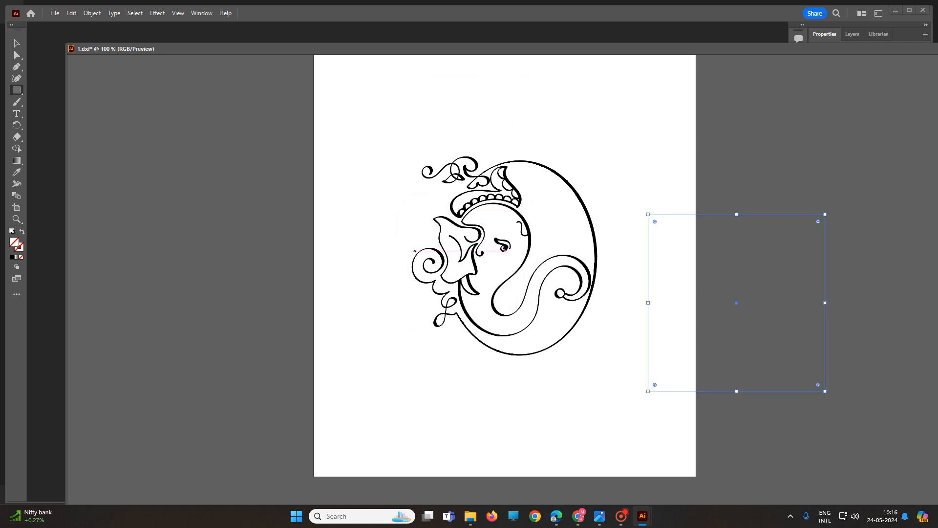
Create another rectangle with width and height unlinked, 60 mm wide and 130 mm tall.
click(604, 145)
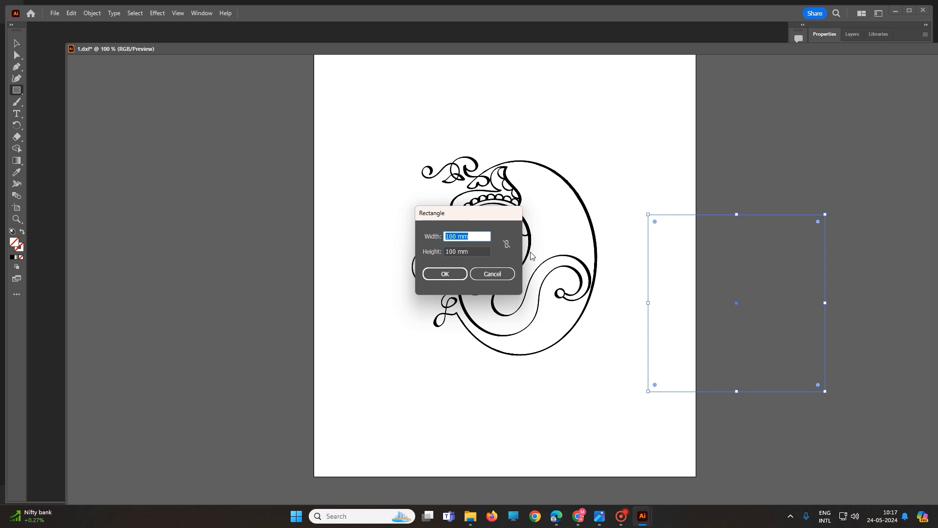
click(506, 244)
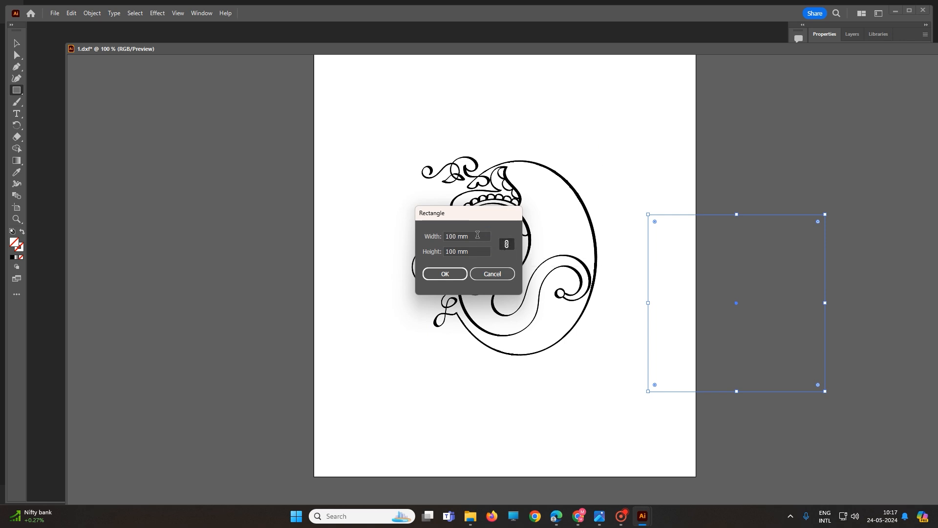
drag(477, 235, 437, 236)
text(120)
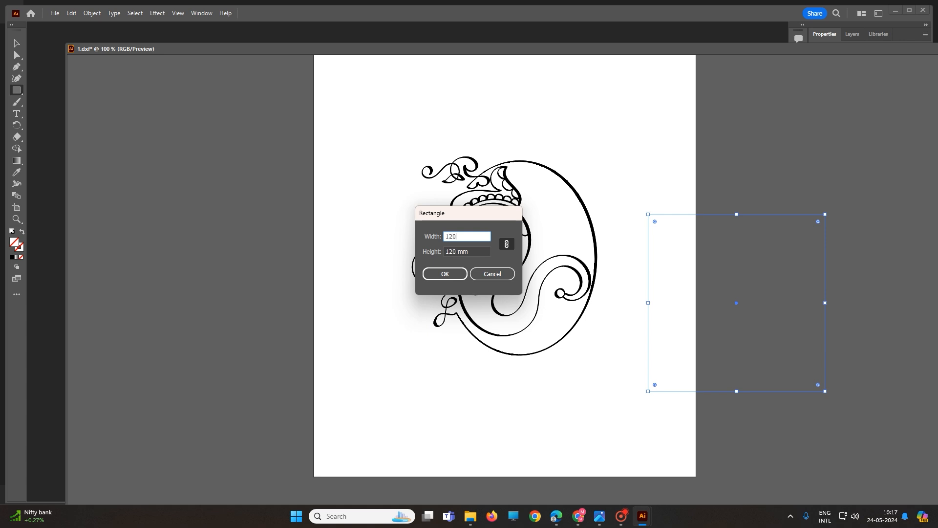
key(Tab)
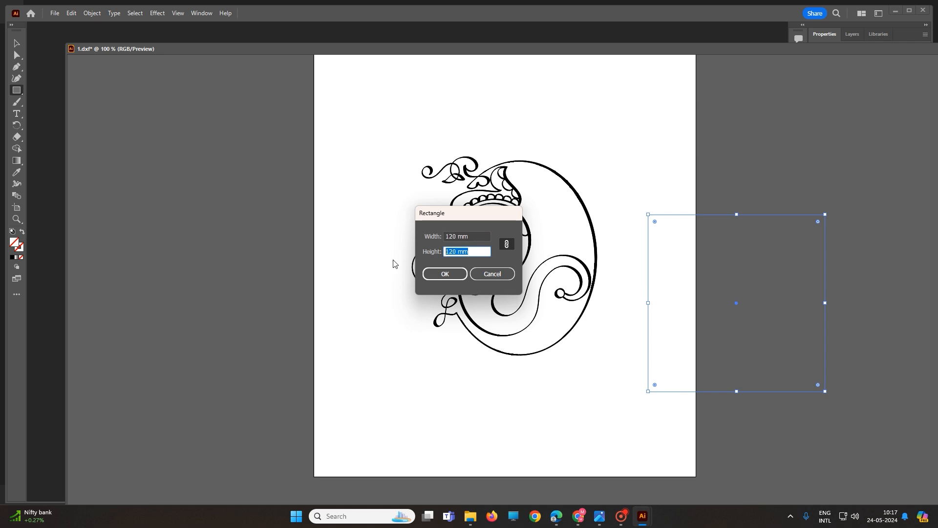
text(60)
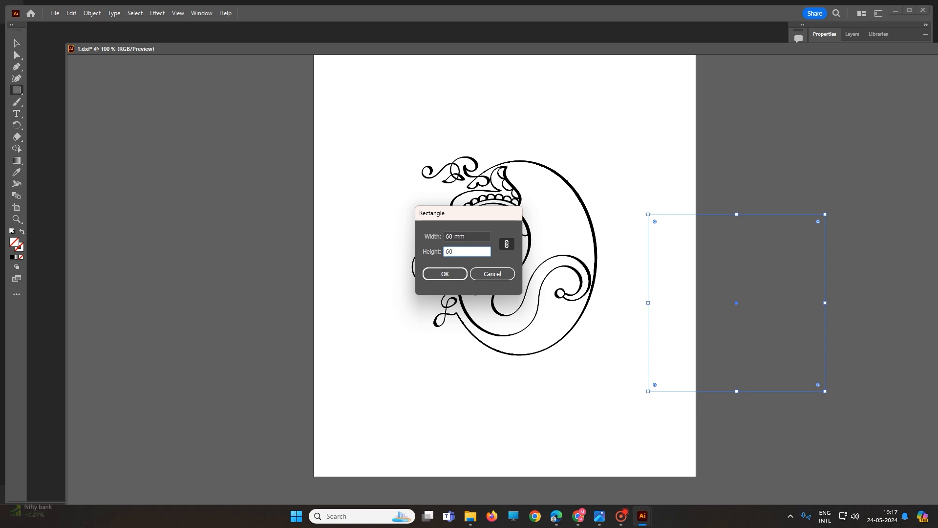
click(507, 247)
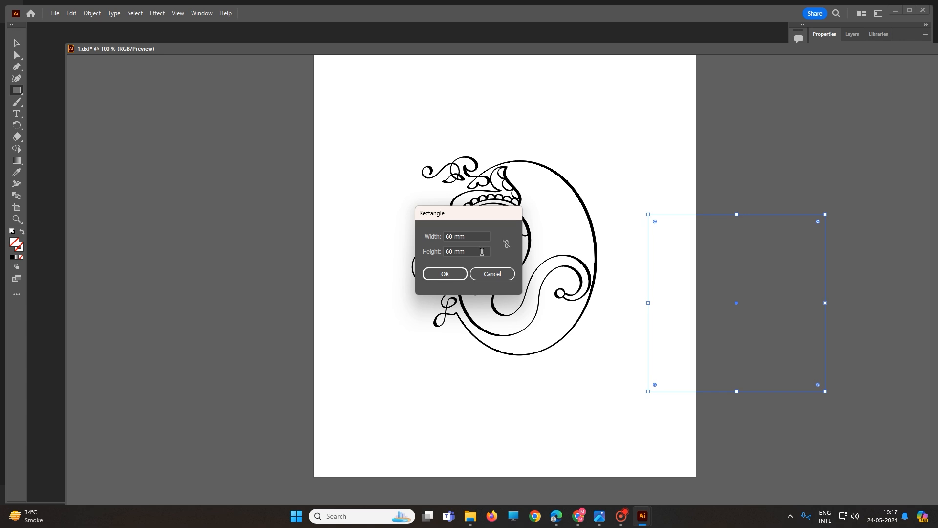
drag(482, 252, 412, 259)
text(13)
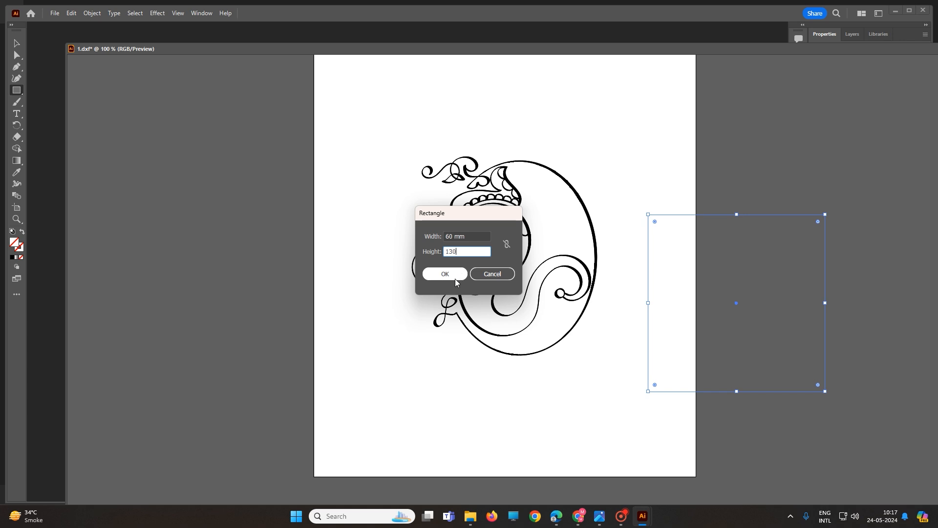
click(453, 277)
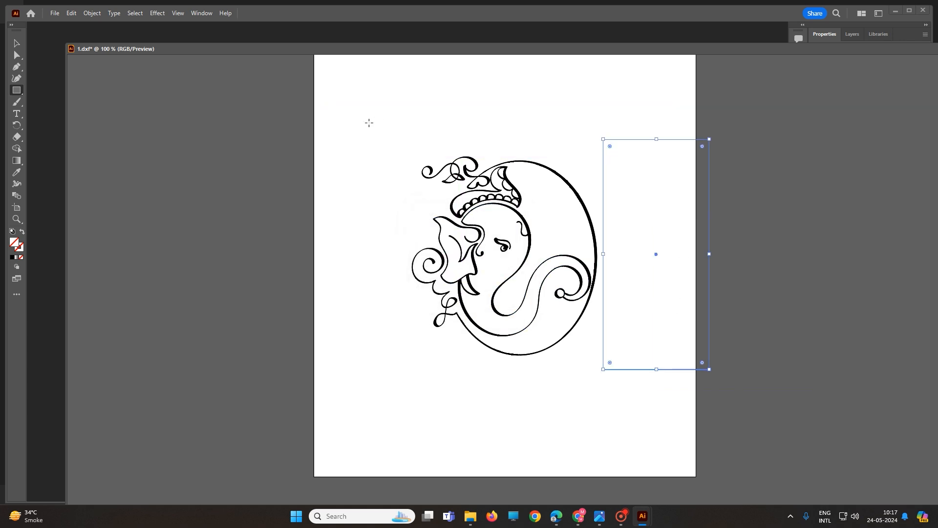
Draw a tall narrow rectangle to the left of the artwork.
drag(342, 104, 382, 267)
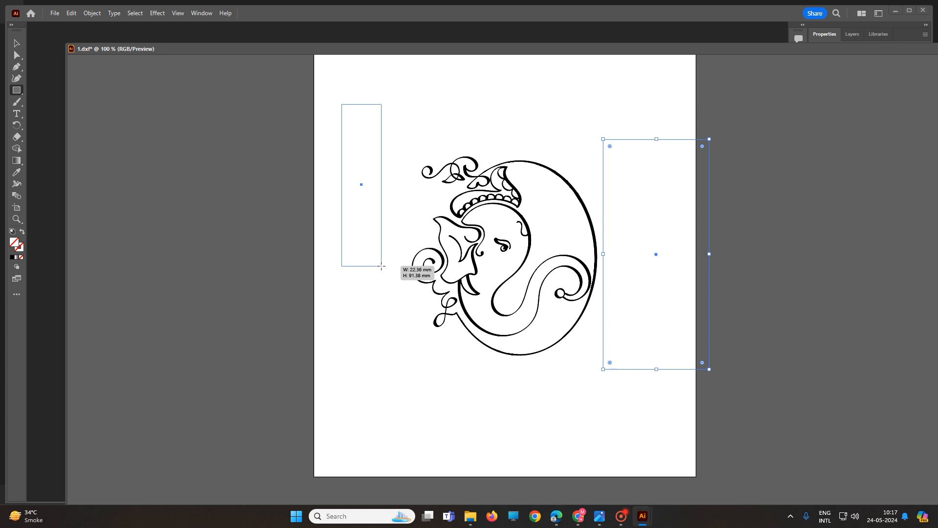
drag(383, 265, 401, 300)
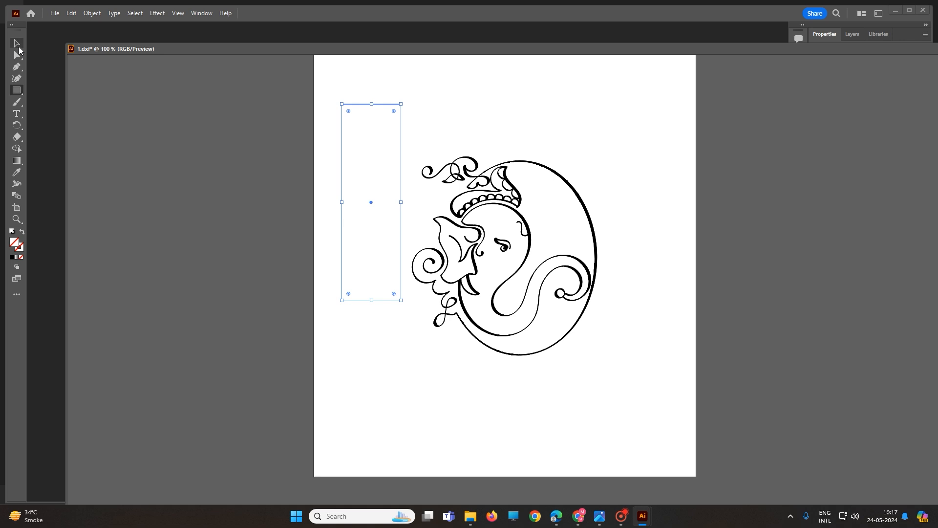
Round the tall rectangle's corners by pulling its corner widgets inward with the Selection tool.
click(17, 44)
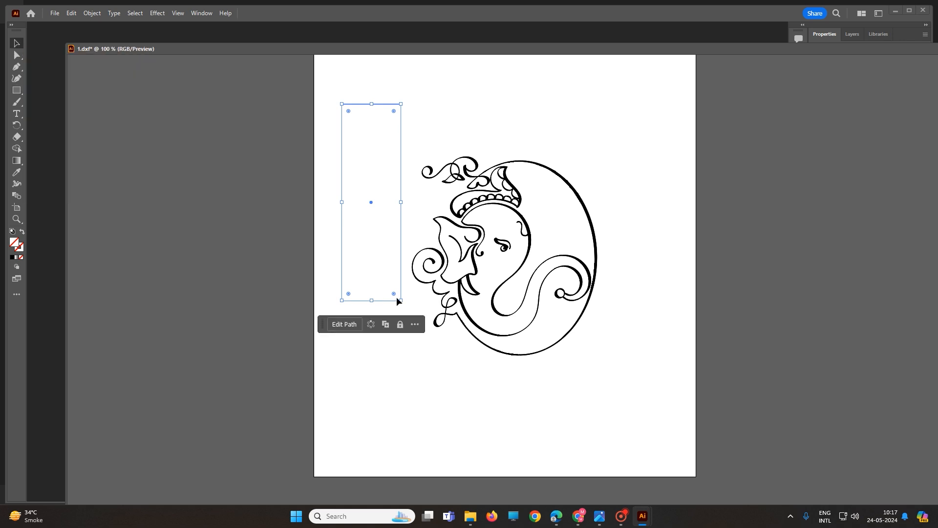
mouse_move(400, 302)
mouse_down()
mouse_move(355, 256)
mouse_move(387, 297)
mouse_up()
mouse_move(392, 112)
mouse_down()
mouse_move(381, 133)
mouse_move(398, 111)
mouse_move(389, 125)
mouse_up()
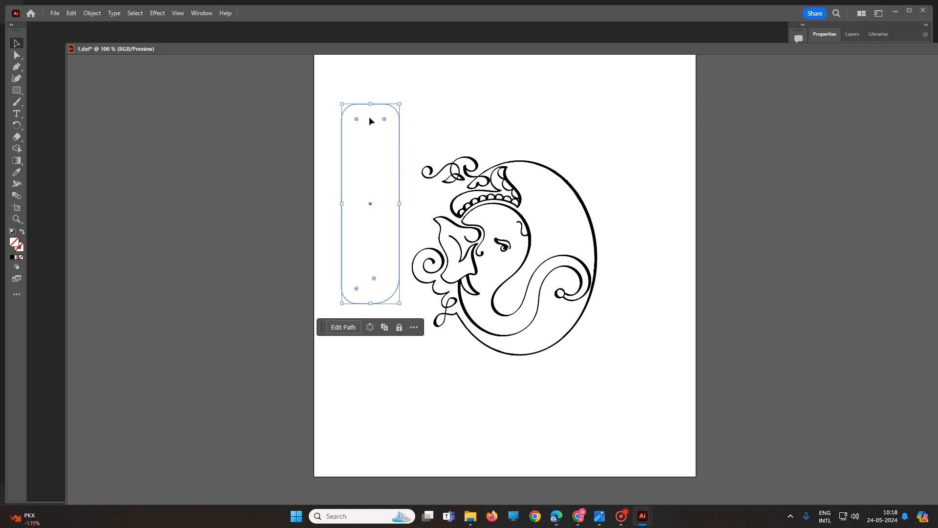
Switch to the Ellipse tool and draw an ellipse in the upper right of the artboard.
click(21, 95)
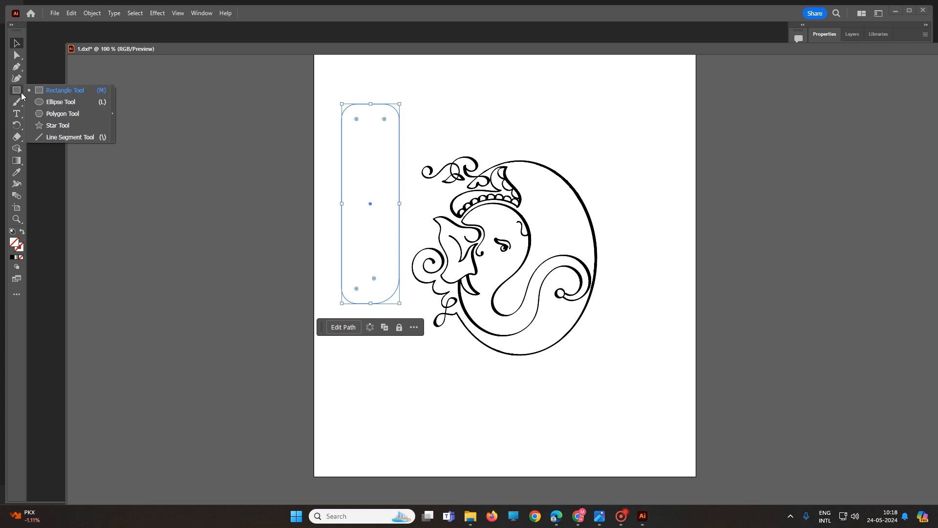
click(47, 105)
drag(578, 87, 651, 153)
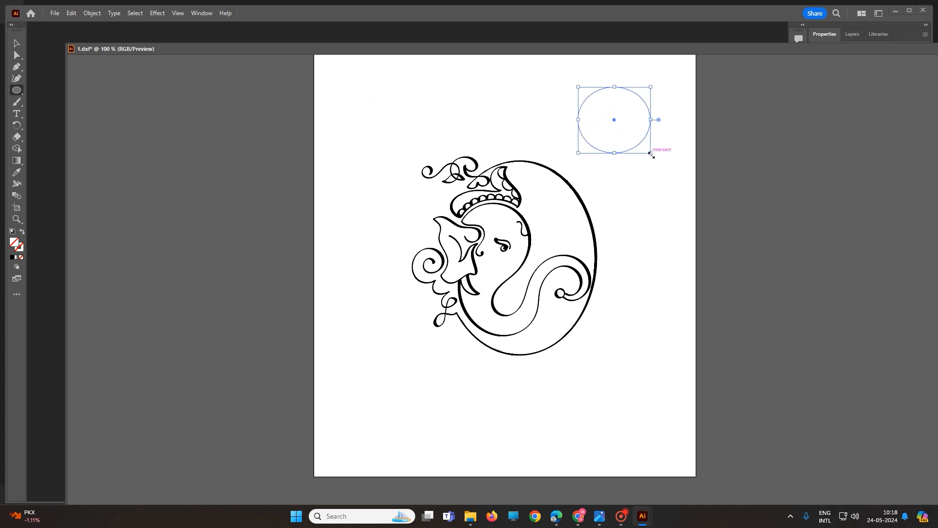
Create an ellipse 10 mm wide with proportions linked by entering its width.
click(654, 218)
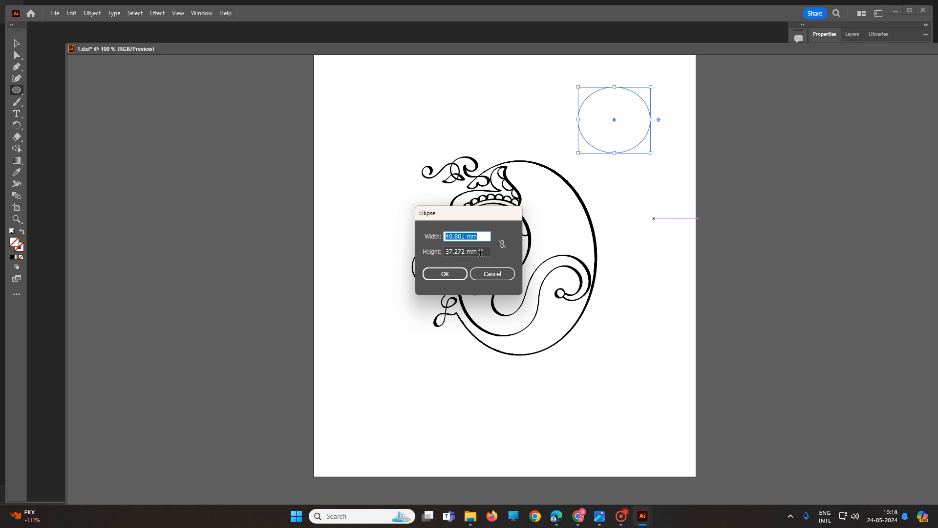
click(503, 244)
click(503, 245)
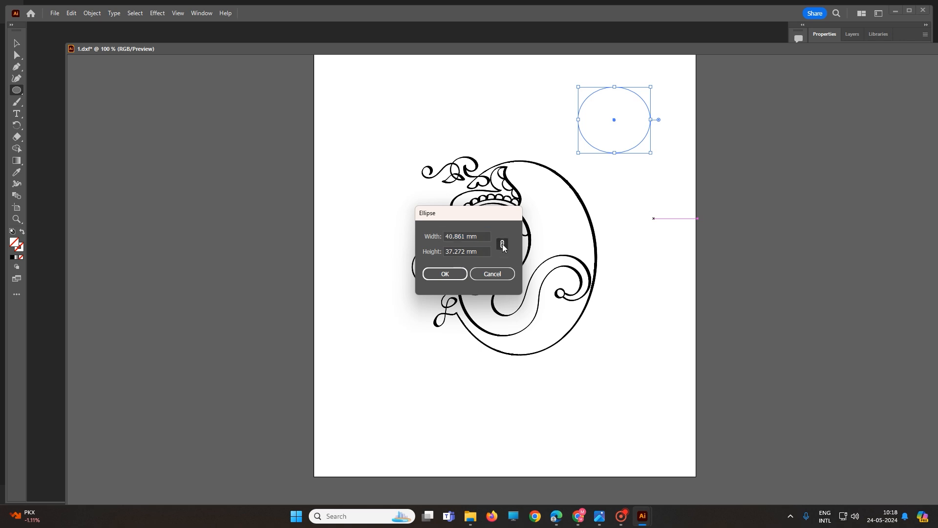
click(481, 237)
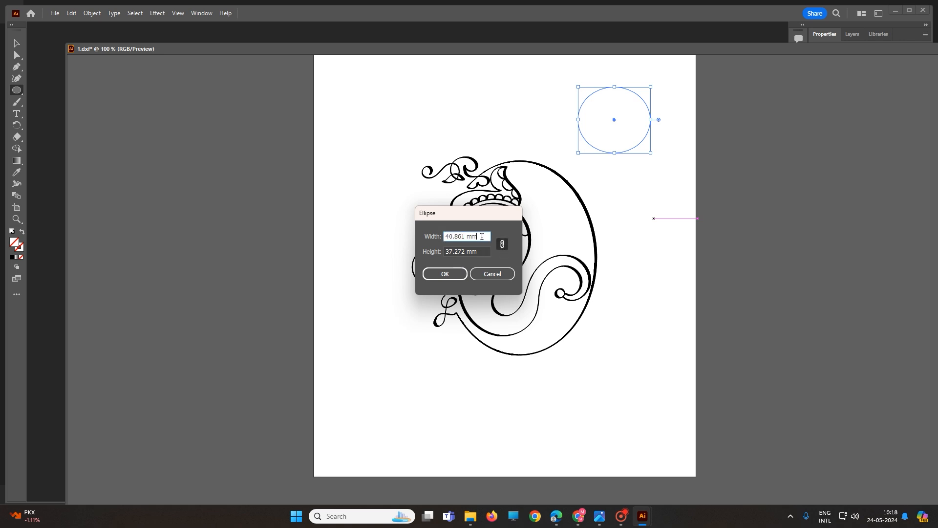
click(502, 246)
drag(482, 236, 408, 235)
click(502, 244)
text(10)
key(Return)
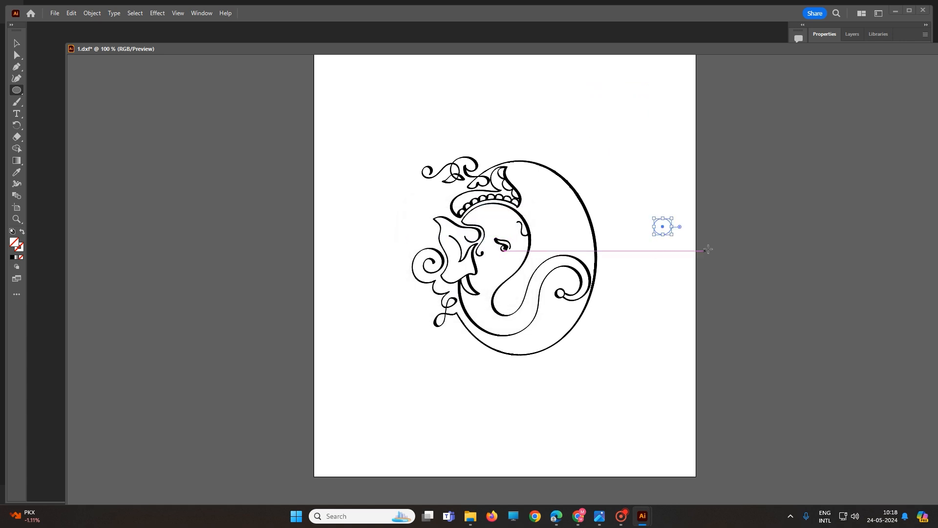
Create an ellipse 100 mm wide and 40 mm high with proportions unlinked, then reshape it by pulling its side and bottom handles.
scroll(667, 244, up, 2)
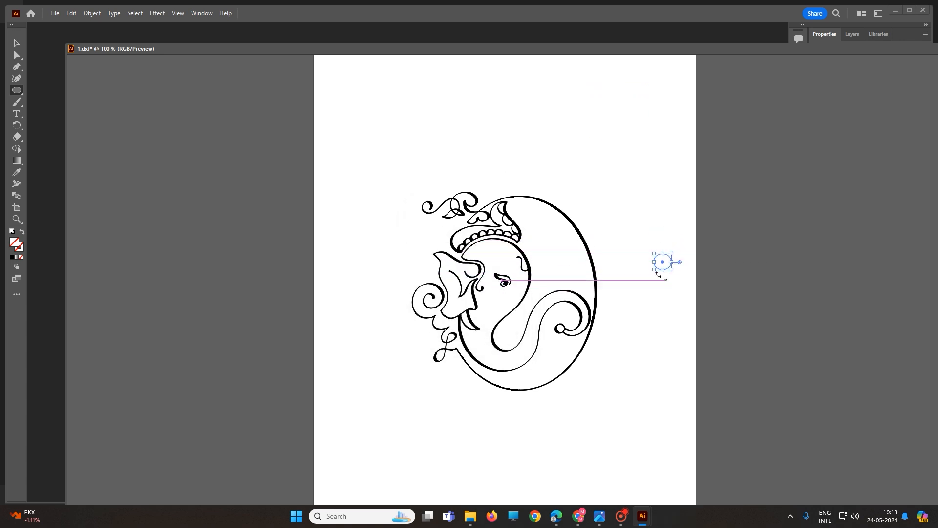
click(626, 175)
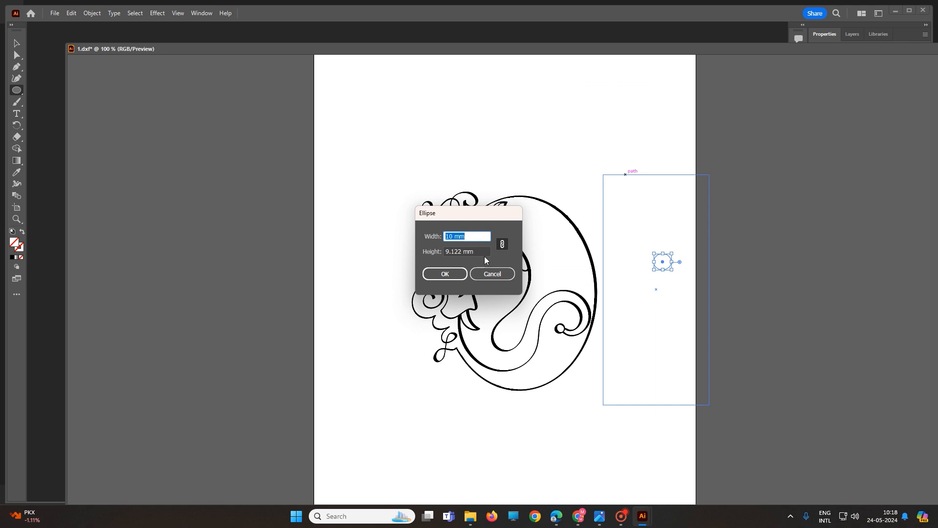
click(503, 246)
click(468, 242)
text(100)
key(Tab)
text(40)
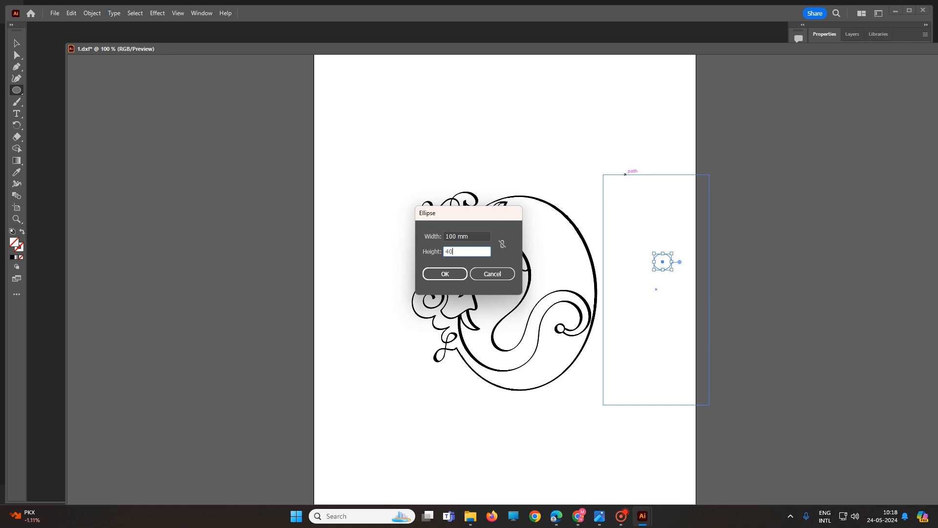
click(434, 272)
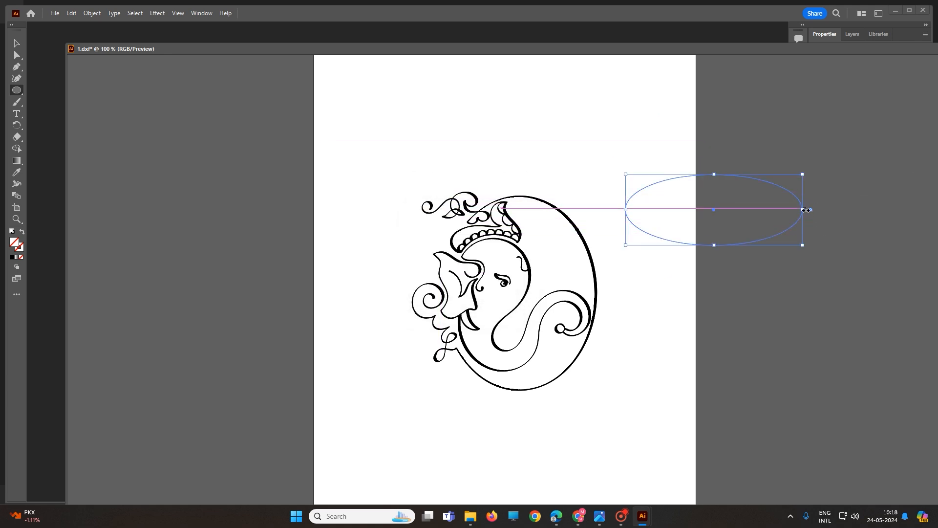
drag(803, 211, 748, 210)
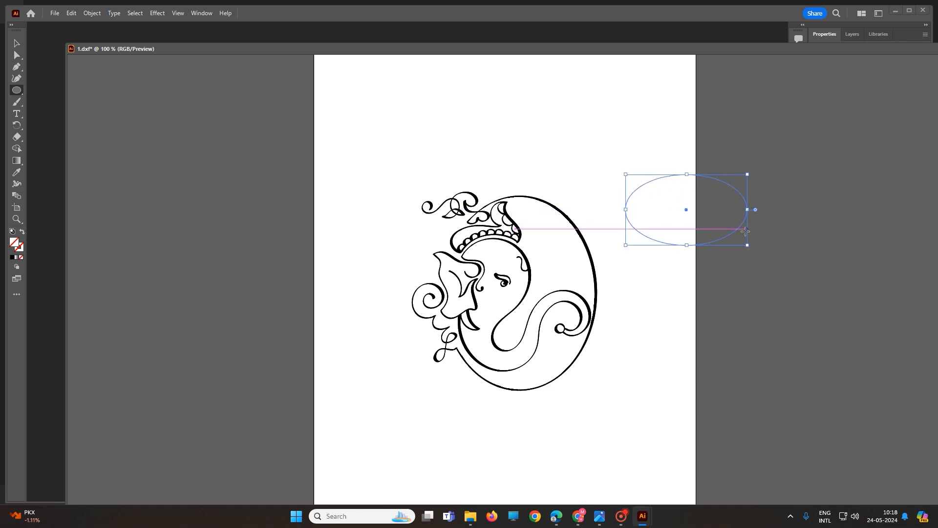
drag(687, 246, 682, 270)
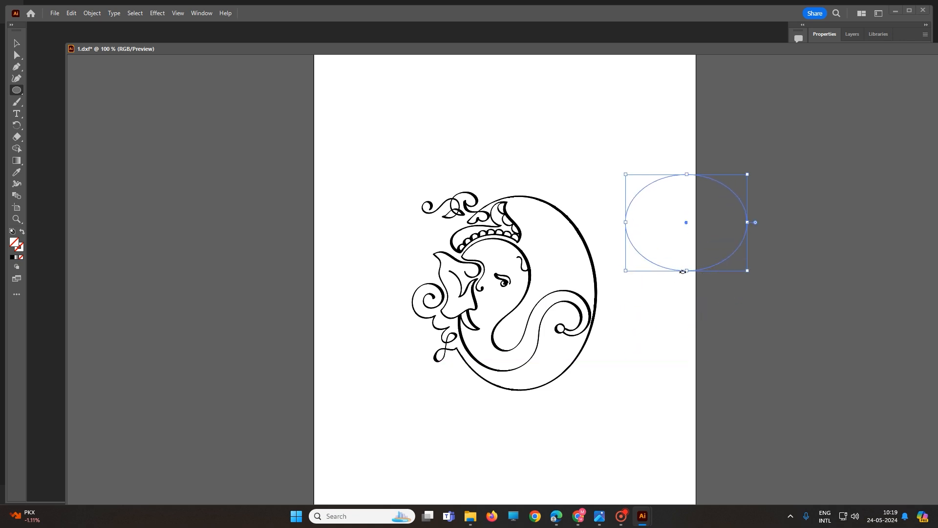
Switch to the Polygon tool and create a 100-sided polygon with a 100 mm radius.
drag(17, 91, 50, 115)
drag(387, 101, 408, 133)
click(505, 143)
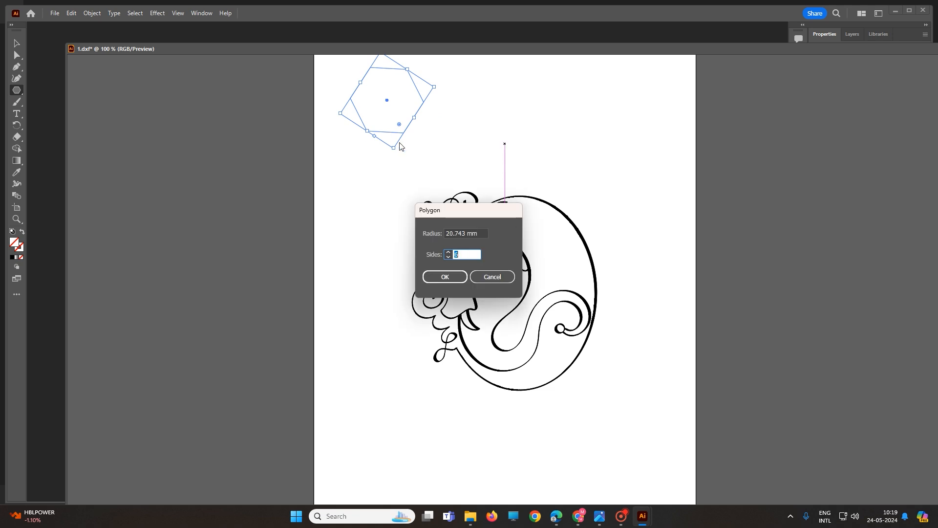
click(450, 252)
click(450, 253)
click(451, 253)
click(451, 253)
click(451, 253)
text(10)
key(shift+Tab)
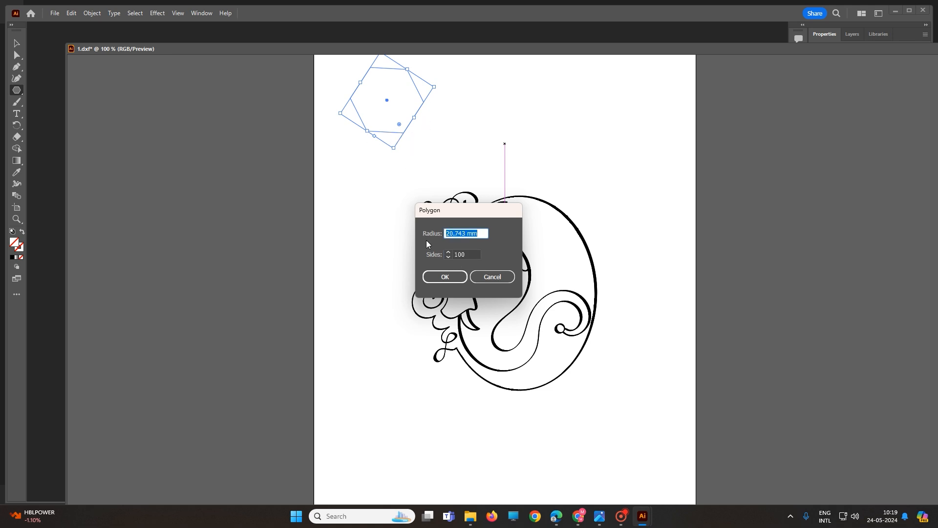
text(100)
click(445, 277)
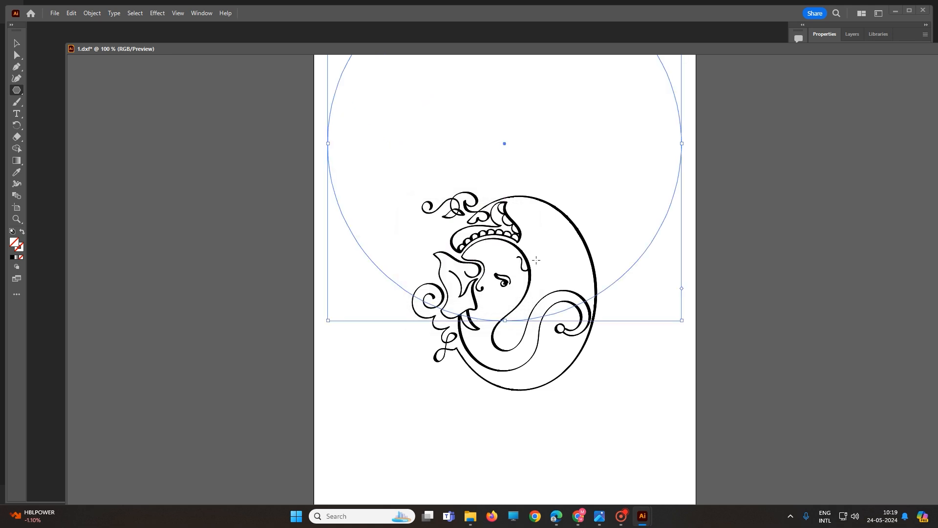
scroll(536, 260, down, 1)
scroll(577, 293, up, 5)
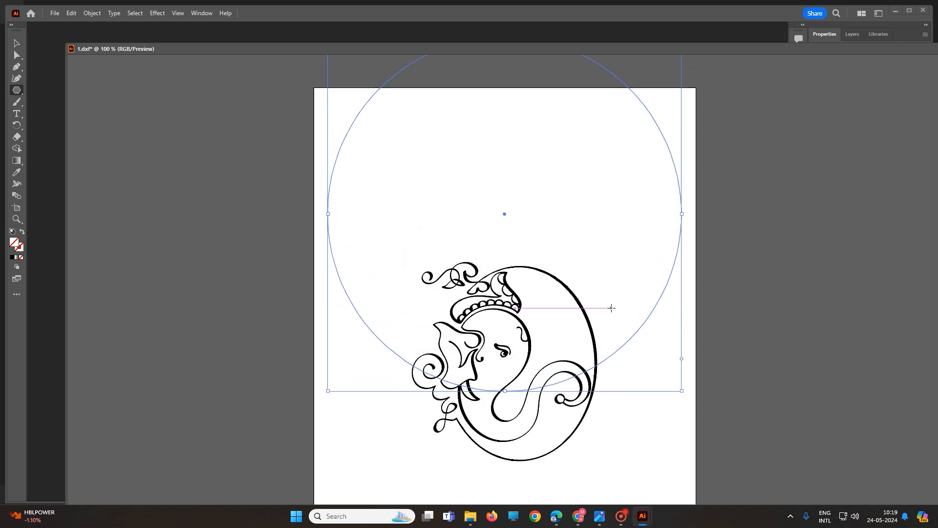
click(728, 270)
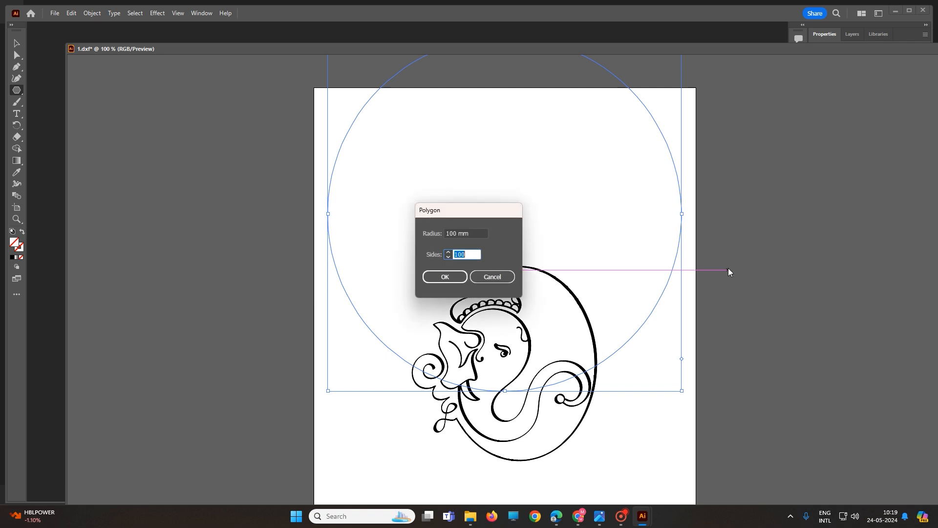
key(Escape)
click(387, 434)
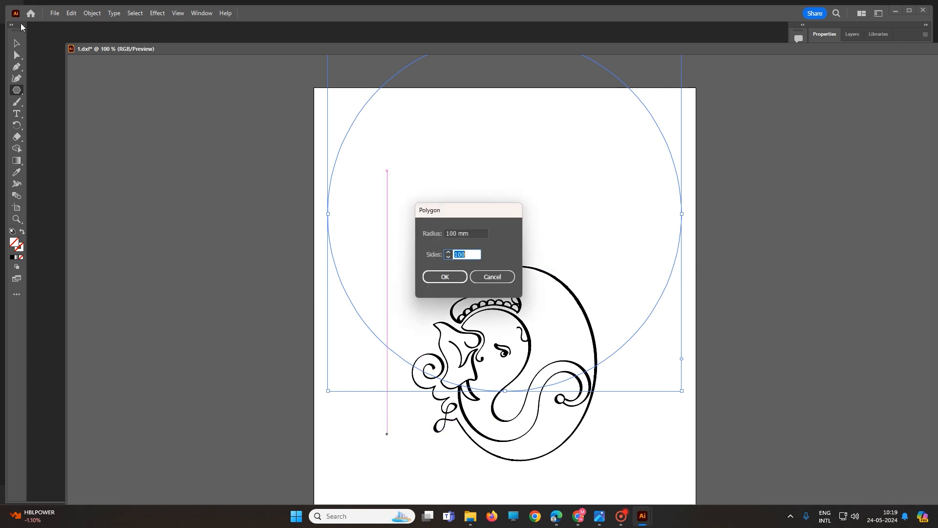
click(492, 277)
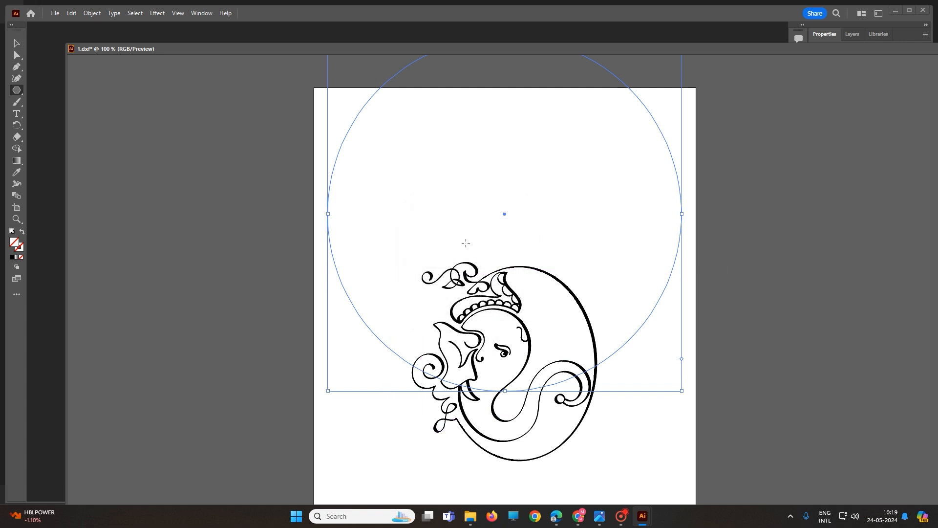
Undo the recent drawing steps to clear all practice shapes from around the artwork.
key(ctrl+z)
key(ctrl+z)
key(ctrl+z)
key(ctrl+z)
key(ctrl+z)
key(ctrl+z)
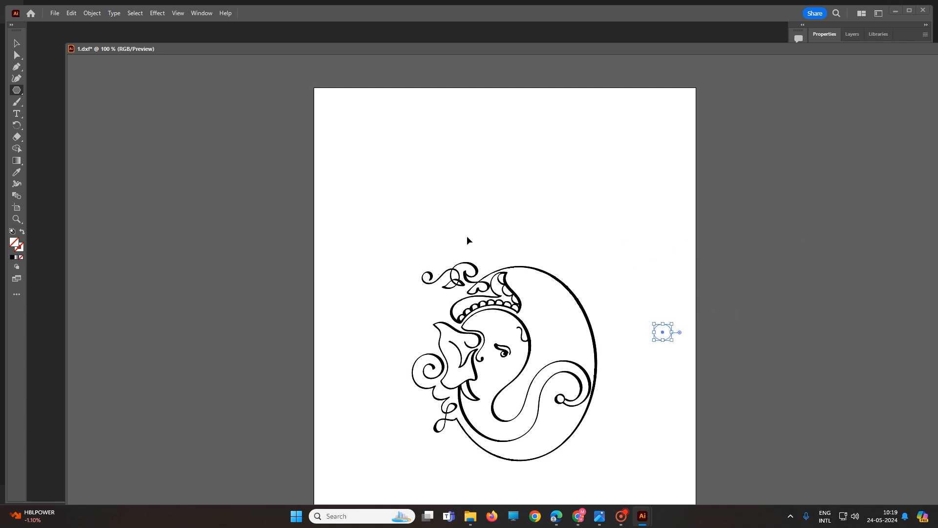
key(ctrl+z)
key(ctrl+z)
key(ctrl+z)
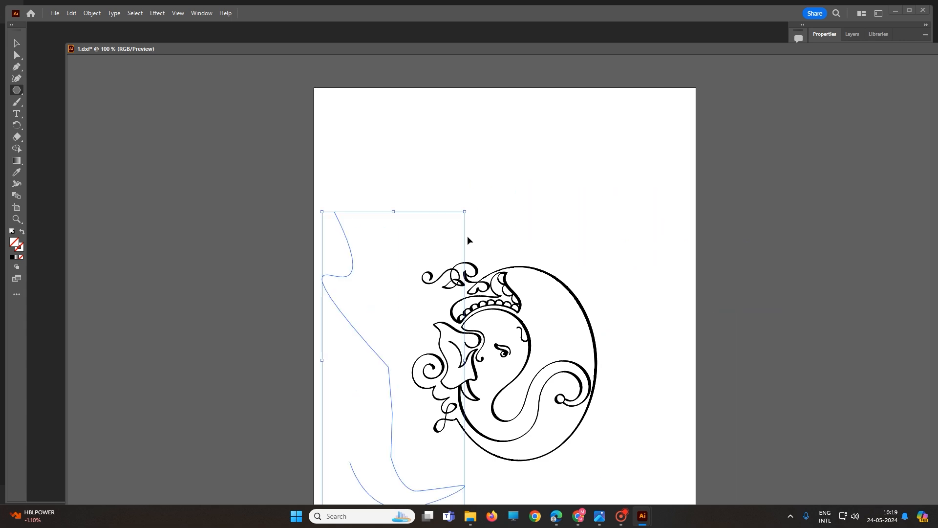
key(ctrl+z)
key(ctrl+z)
key(ctrl+z)
key(ctrl+z)
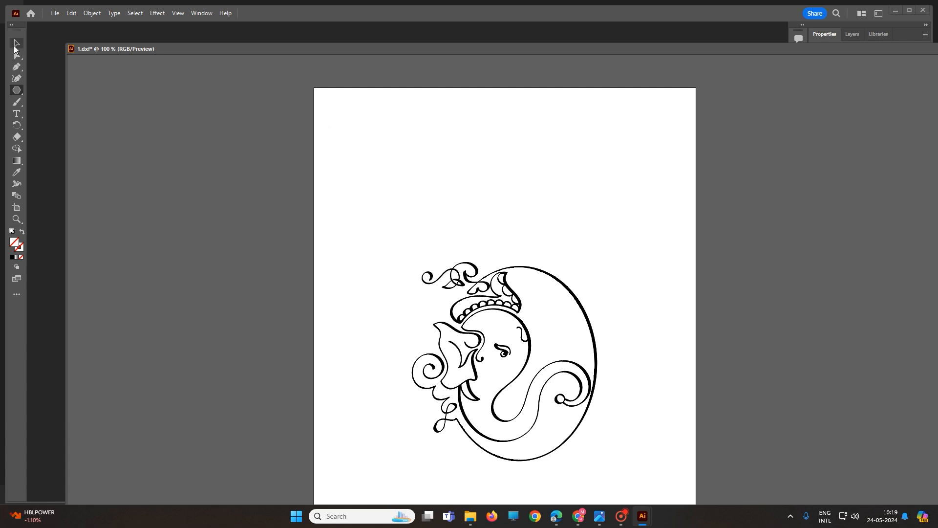
Select the Polygon tool, draw a polygon, and create a six-sided polygon above the artwork.
click(17, 91)
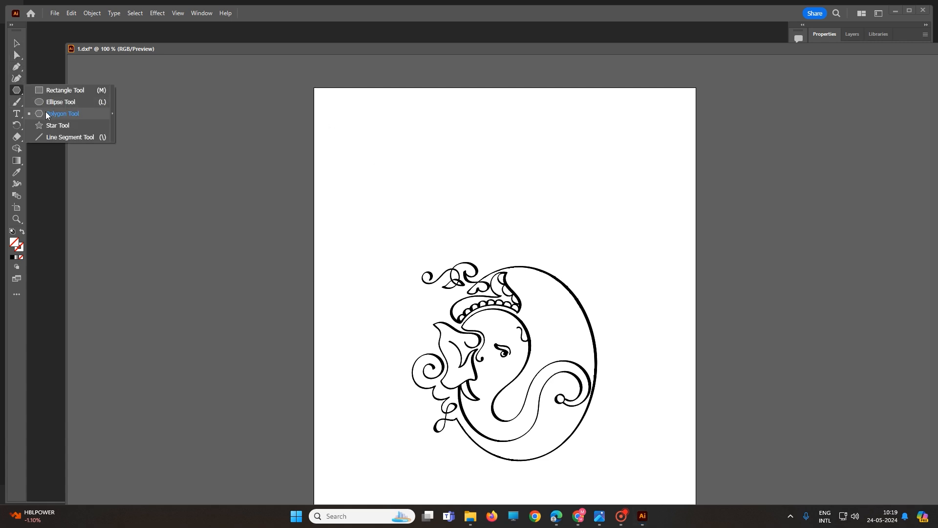
click(46, 111)
drag(419, 143, 425, 172)
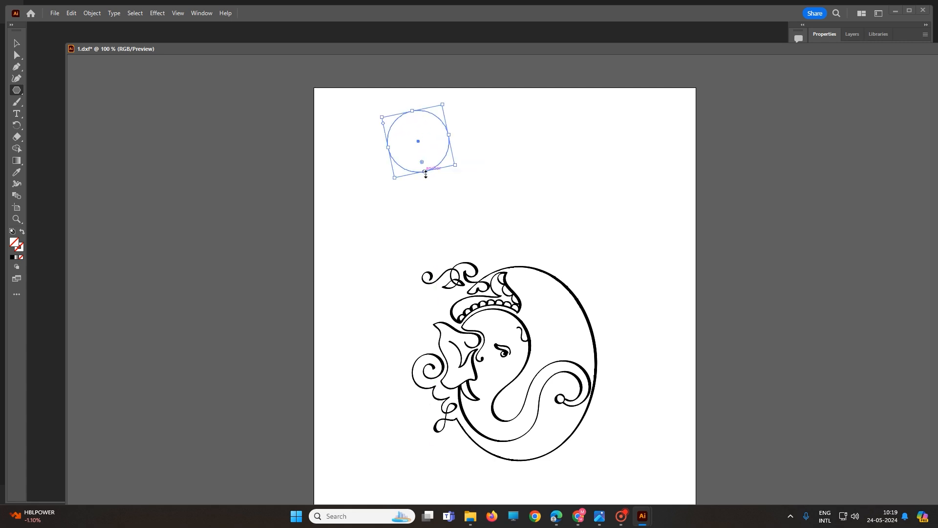
click(517, 148)
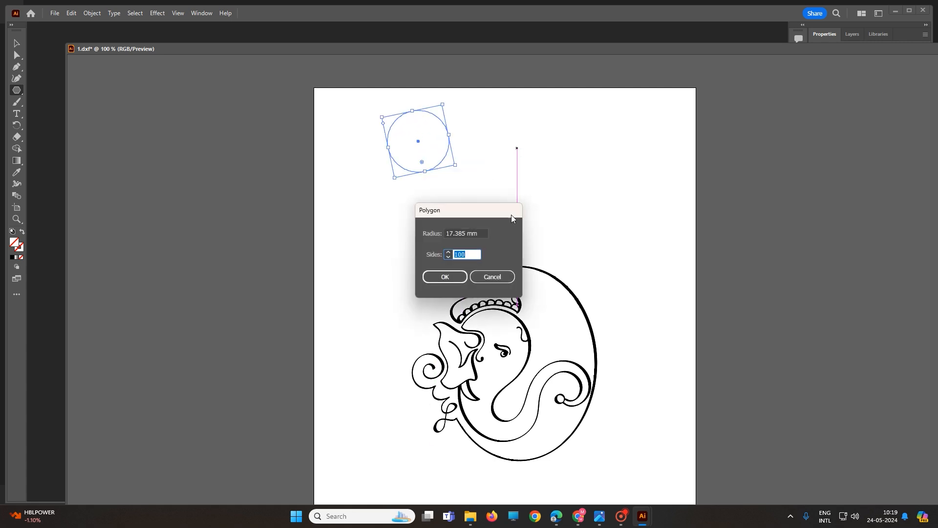
click(448, 257)
text(6)
click(444, 276)
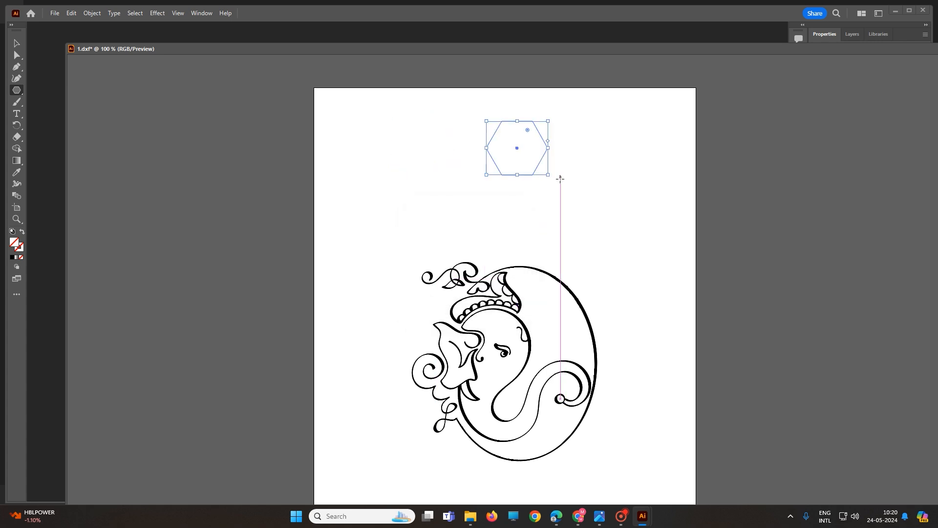
Create a nine-sided polygon just below the hexagon.
click(517, 204)
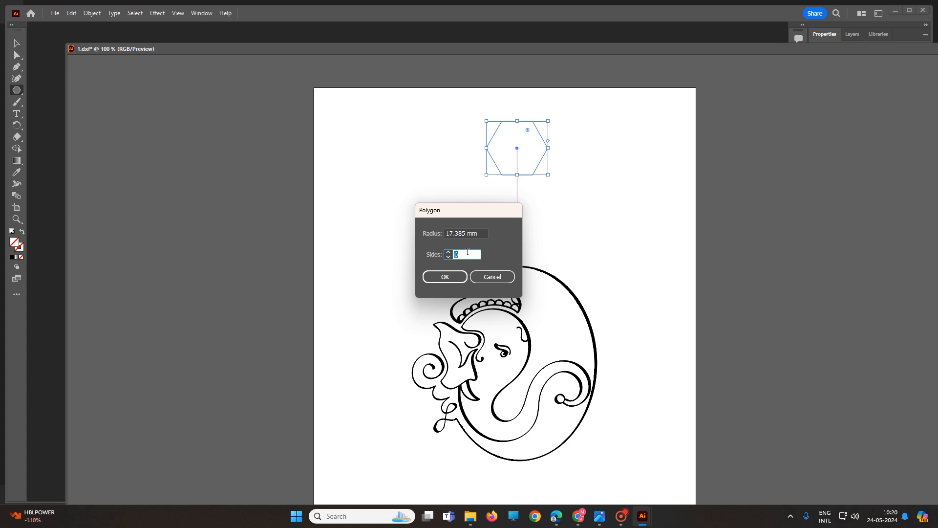
text(9)
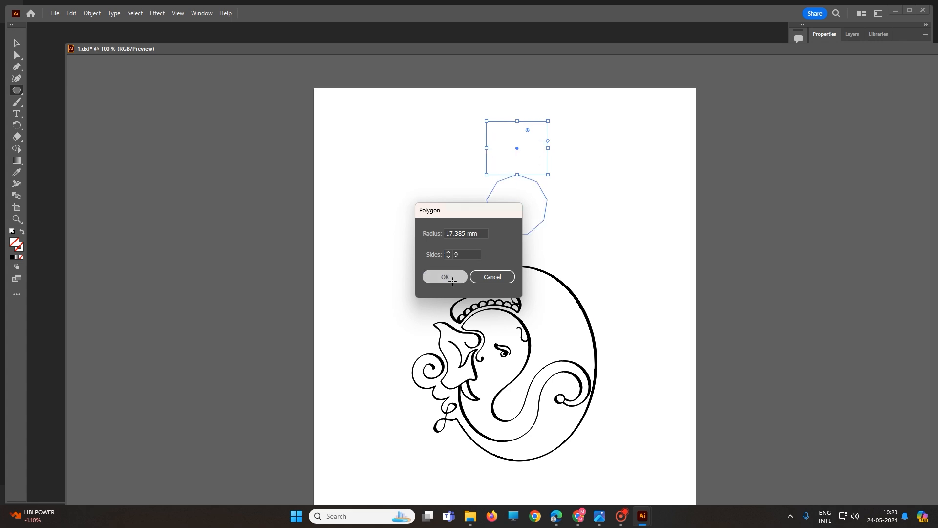
click(445, 277)
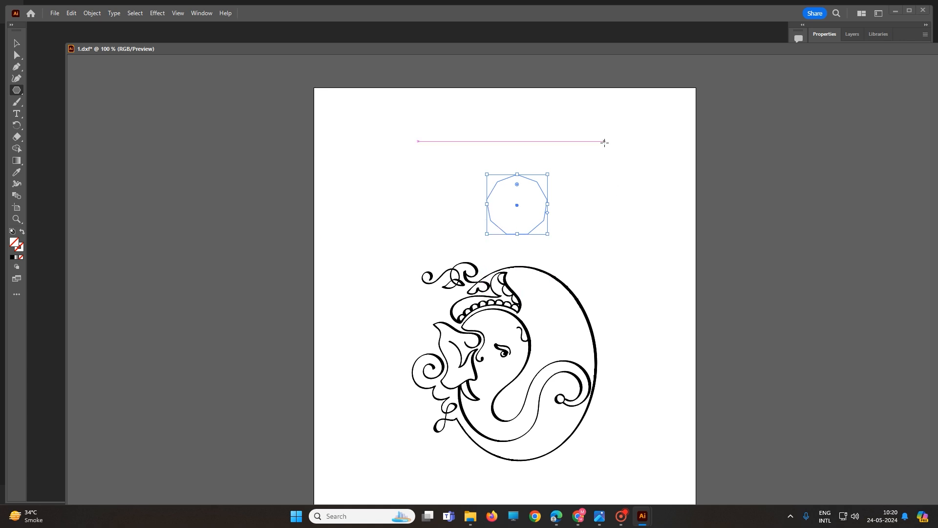
Draw a rotated polygon in the artboard's upper right corner and try rounding its corners with the corner widget.
drag(600, 135, 576, 204)
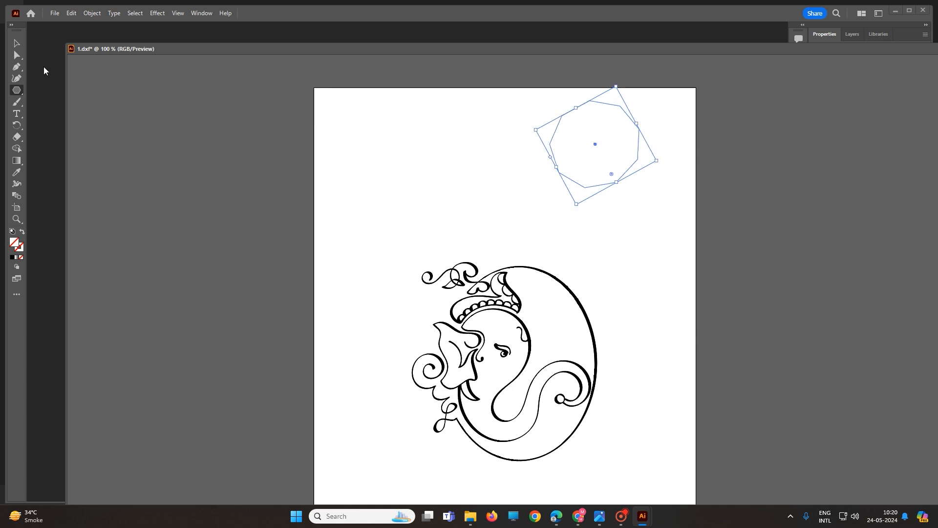
click(17, 43)
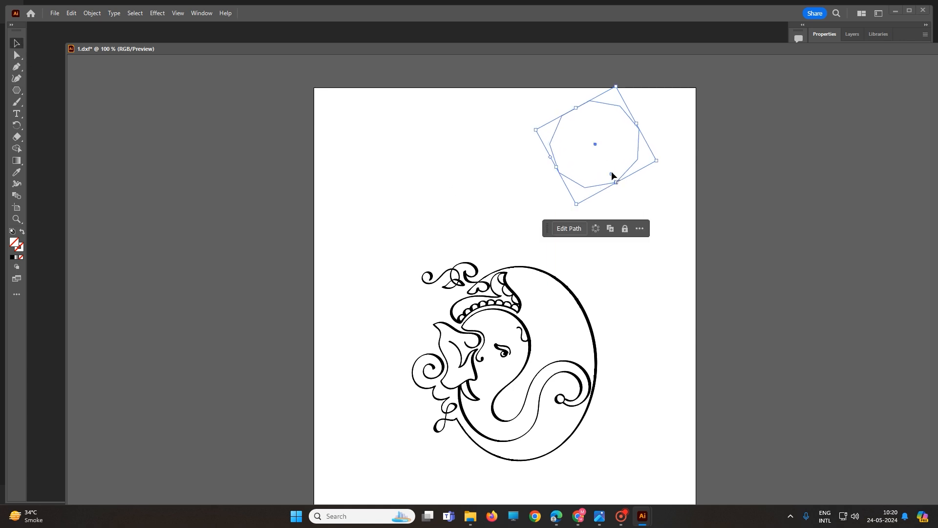
drag(612, 175, 594, 157)
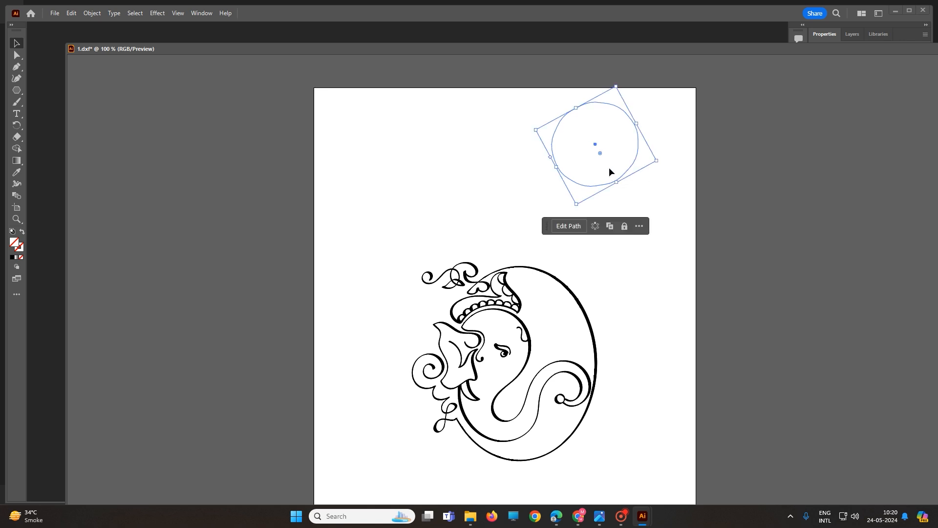
drag(601, 156, 617, 184)
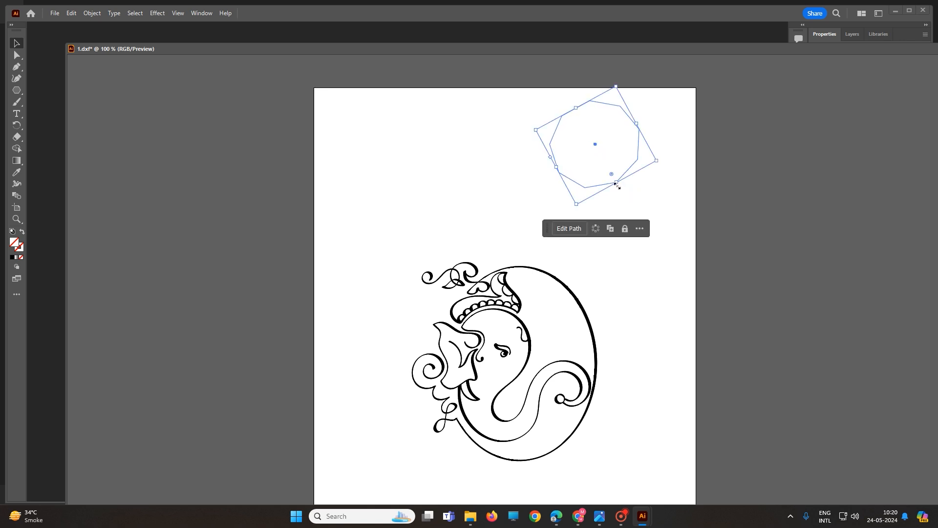
click(379, 193)
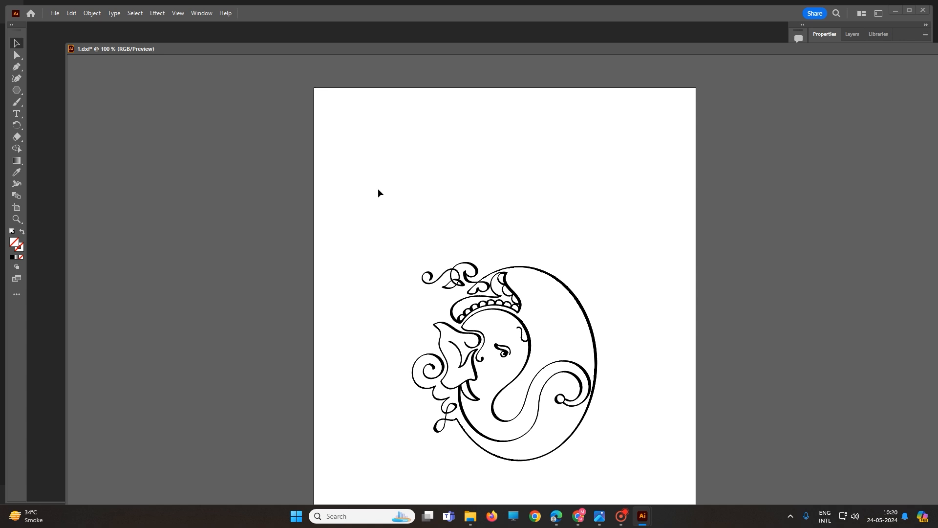
Reselect the Polygon tool and create a 45-sided polygon with a 400 mm radius.
right_click(406, 214)
click(19, 91)
drag(453, 180, 476, 193)
click(551, 207)
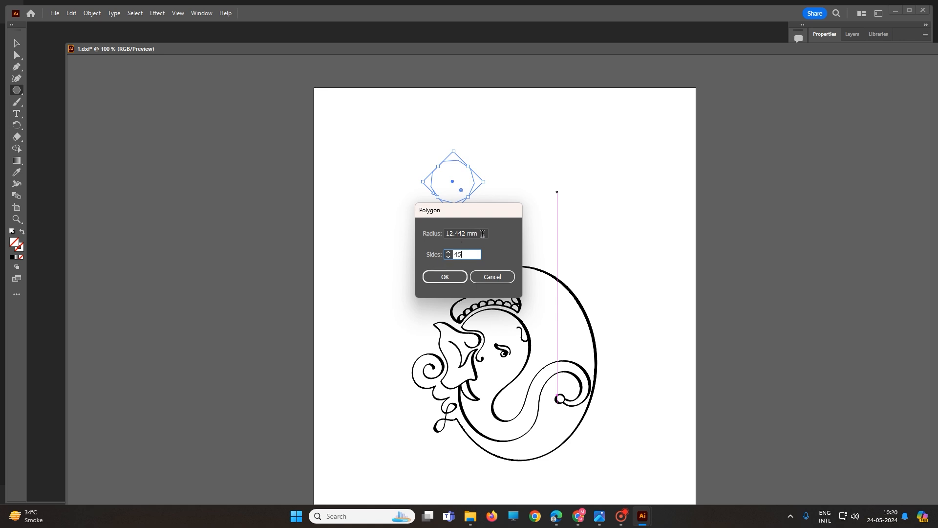
drag(483, 233, 421, 236)
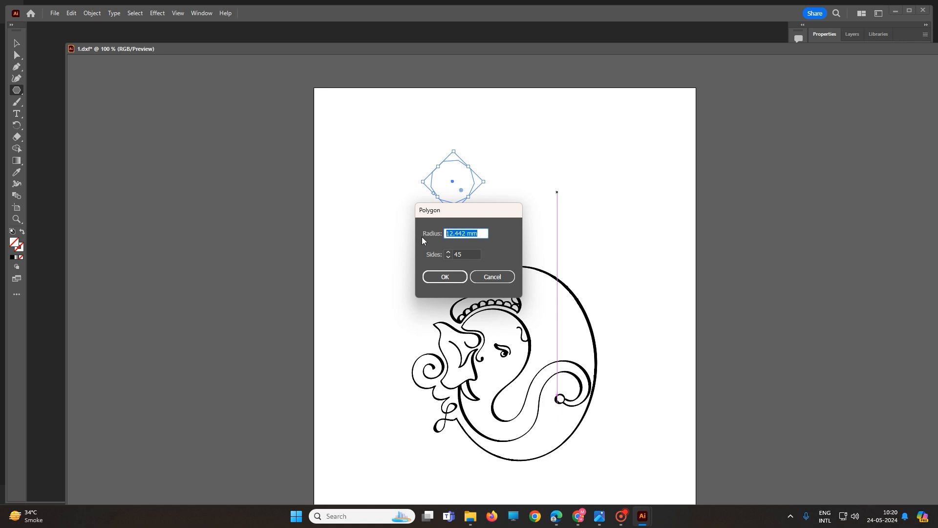
text(400)
click(436, 273)
scroll(586, 215, down, 1)
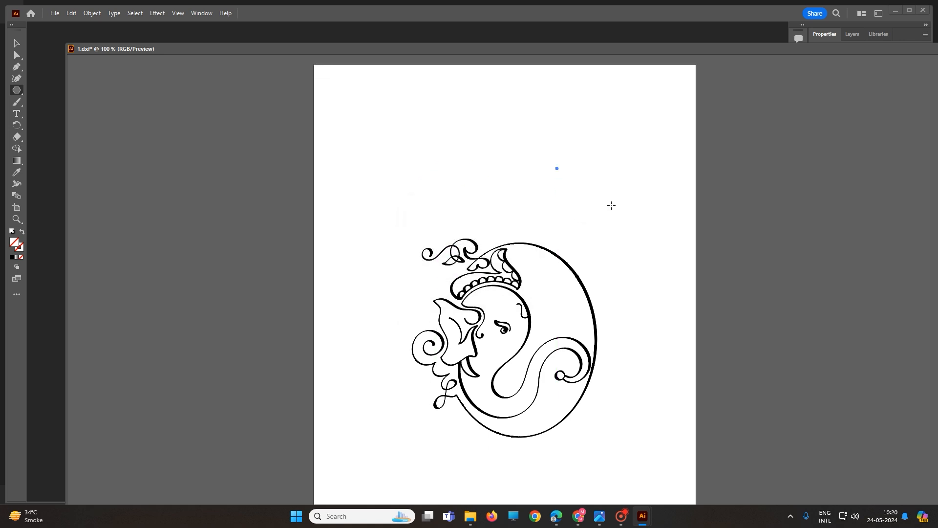
Create a 45-sided polygon with a 10 mm radius to the upper right of the artwork.
click(609, 196)
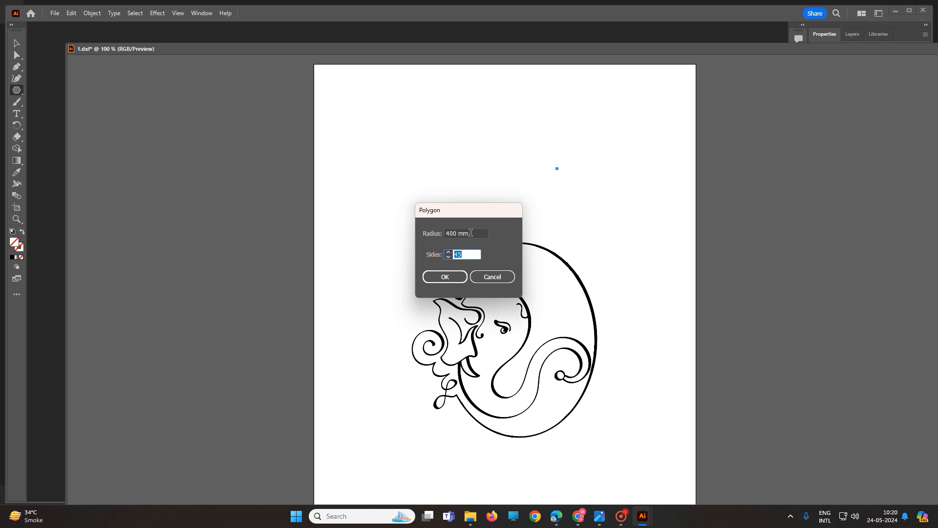
key(shift+Tab)
text(10)
click(444, 276)
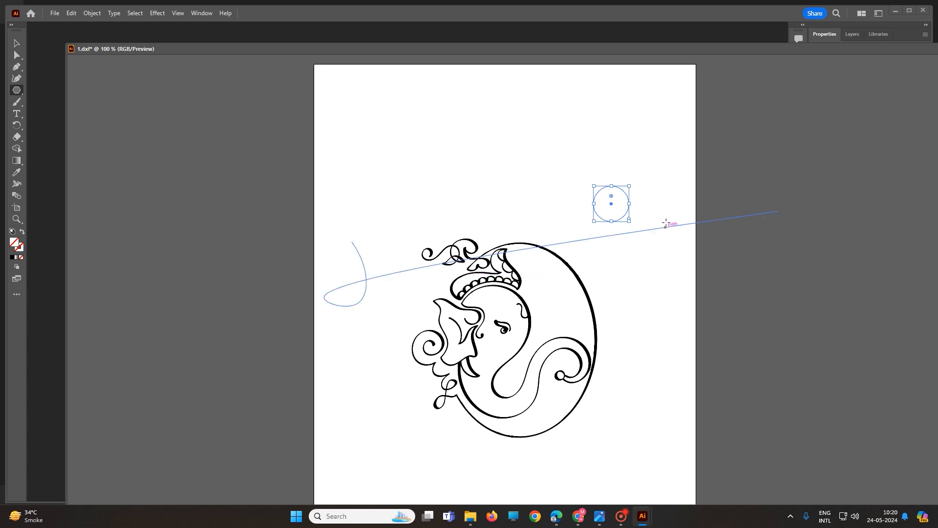
scroll(632, 217, up, 1)
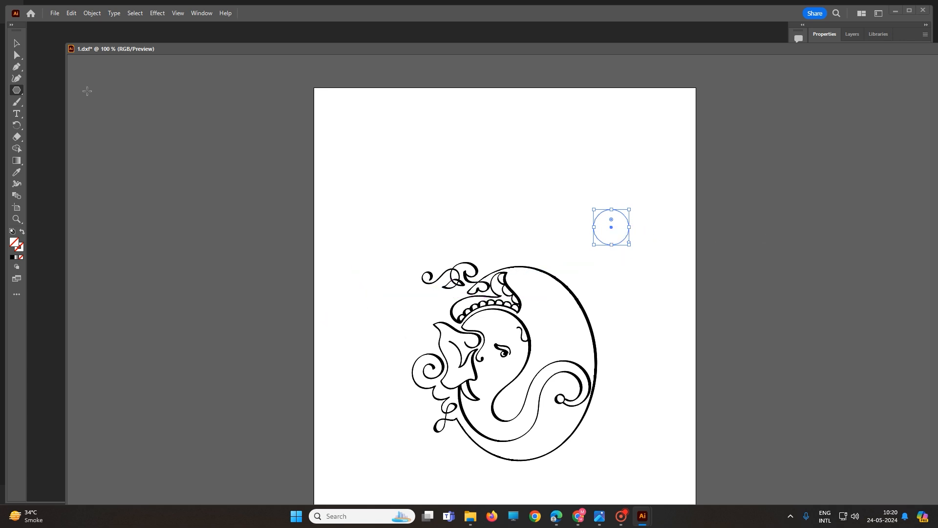
Switch to the Star tool and create a star with radii 30.269 mm and 15.135 mm above the artwork's left side.
drag(25, 92, 56, 135)
drag(22, 92, 54, 136)
drag(20, 89, 92, 129)
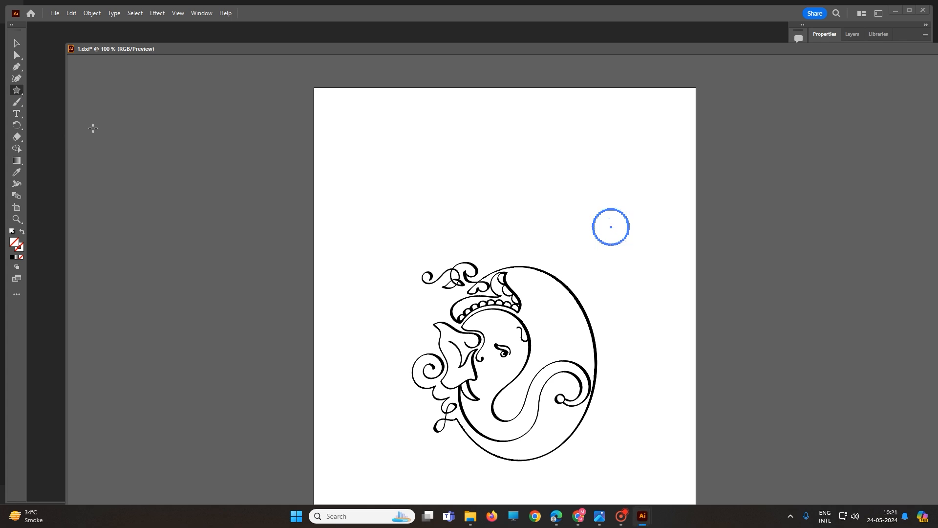
drag(381, 141, 416, 184)
click(399, 216)
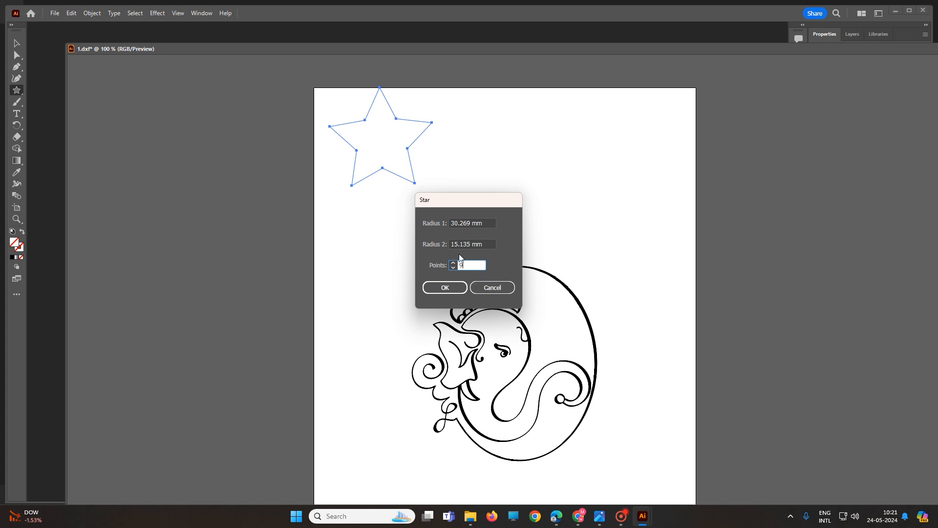
click(443, 289)
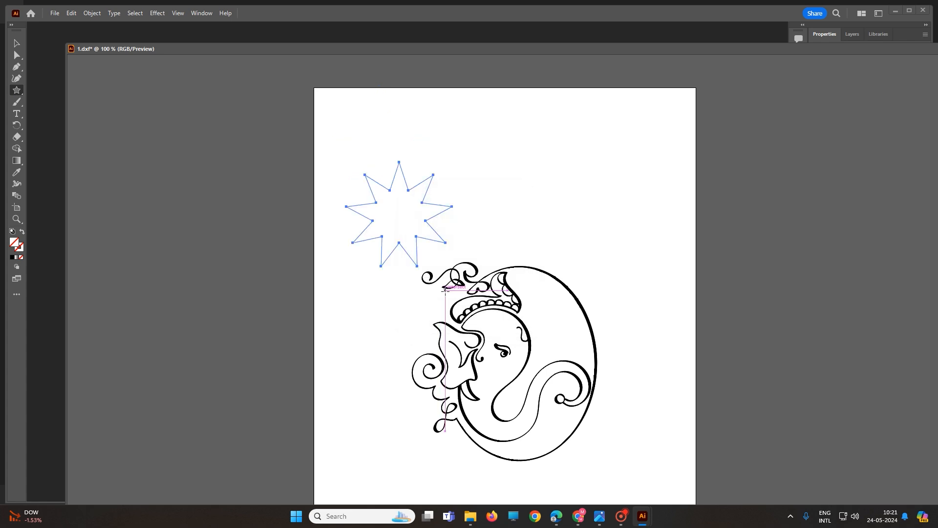
Create a 100-point star with radii 30.269 mm and 15.135 mm above the artwork.
click(494, 191)
text(100)
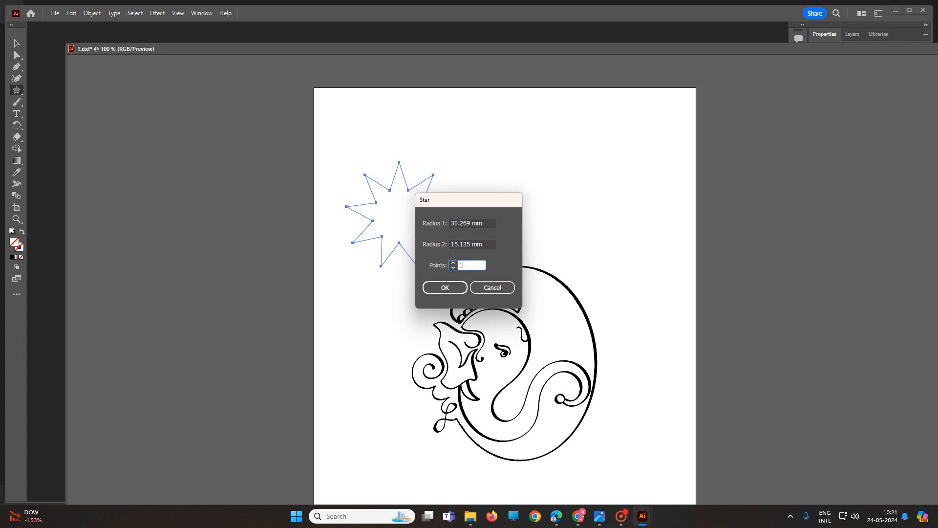
click(447, 288)
scroll(511, 215, up, 1)
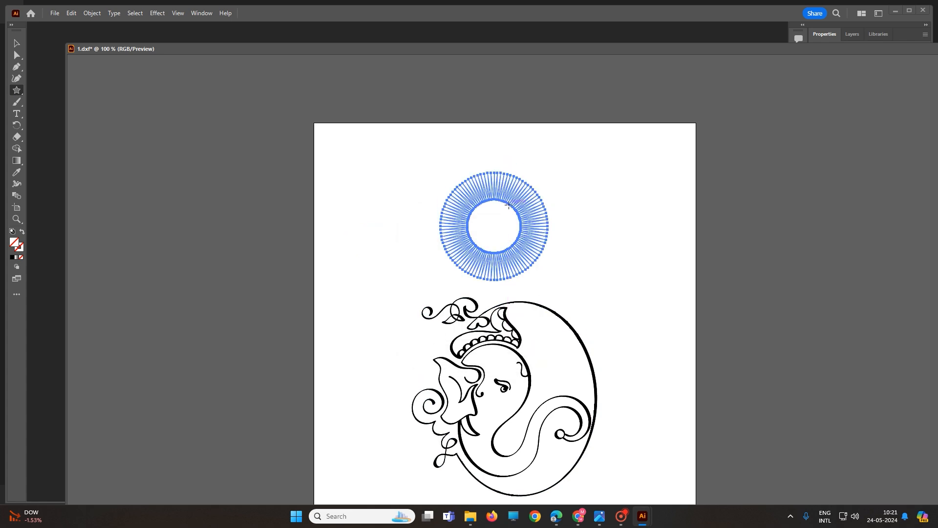
scroll(502, 227, up, 3)
scroll(428, 325, up, 2)
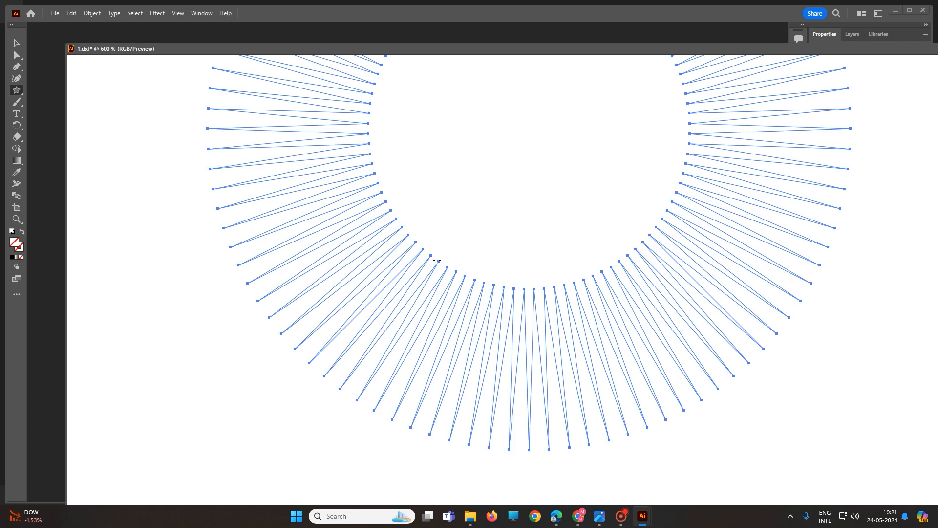
With the Selection tool, slightly move the star and shorten its bounding box height.
click(16, 44)
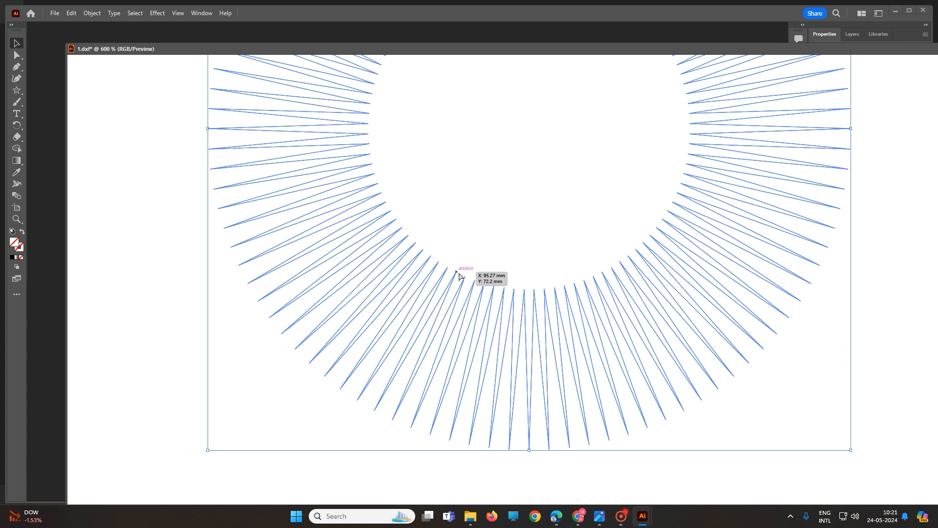
drag(456, 275, 462, 279)
scroll(468, 280, down, 3)
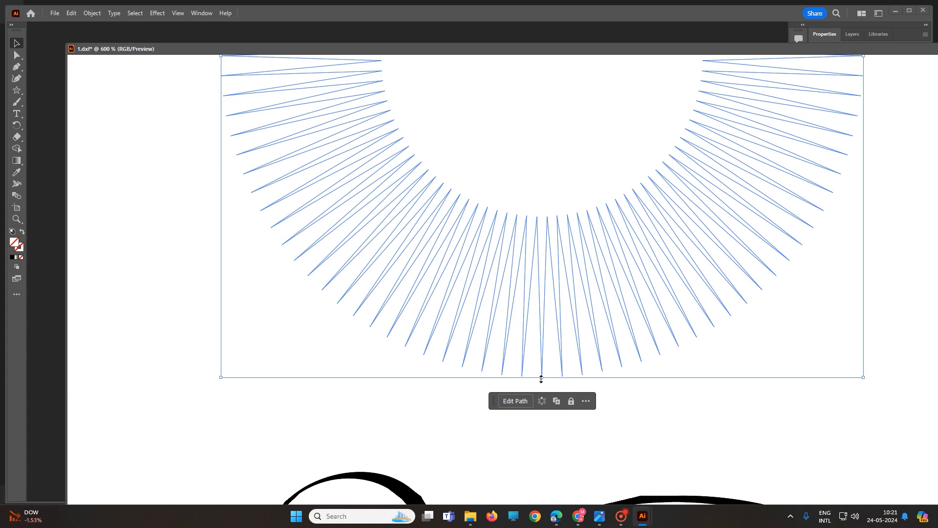
mouse_move(541, 379)
mouse_down()
mouse_move(542, 321)
mouse_move(546, 362)
mouse_up()
scroll(549, 354, down, 6)
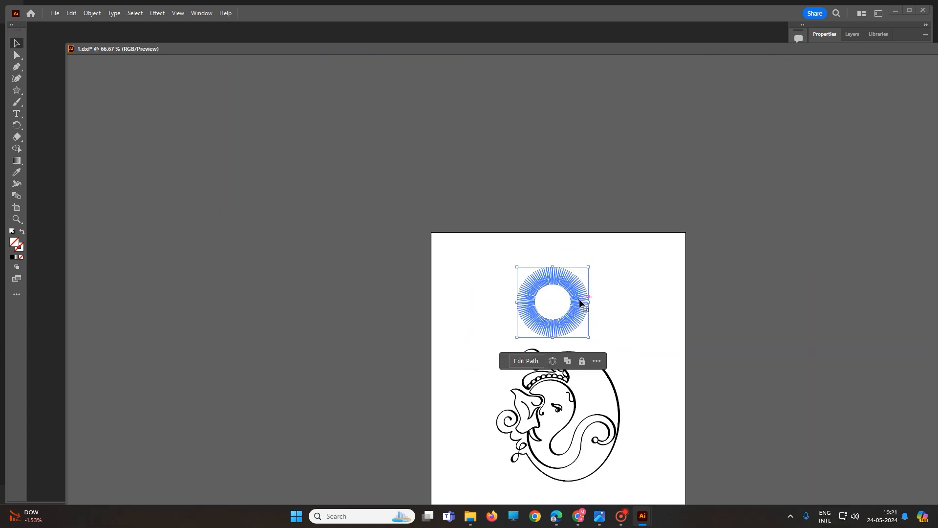
Examine the star's spikes closely at different zoom levels with the Direct Selection tool active.
click(17, 55)
scroll(552, 324, up, 1)
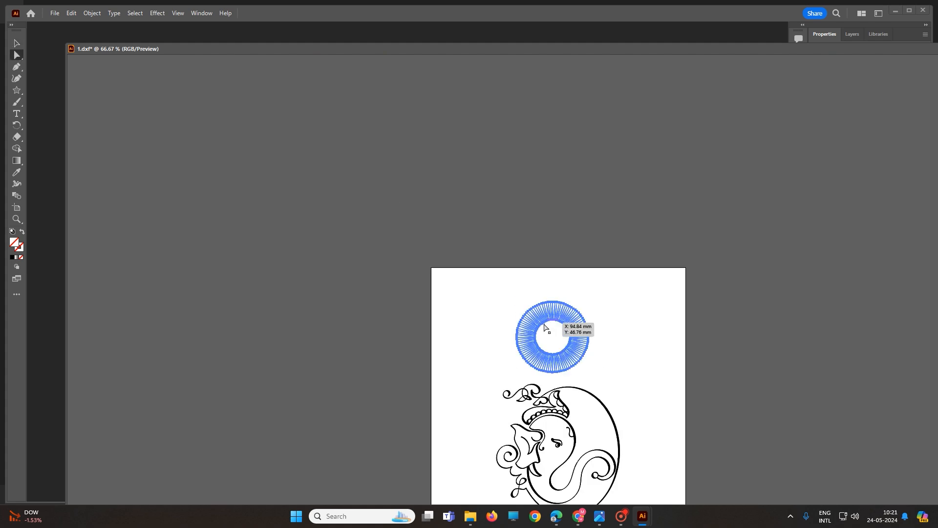
scroll(574, 352, up, 4)
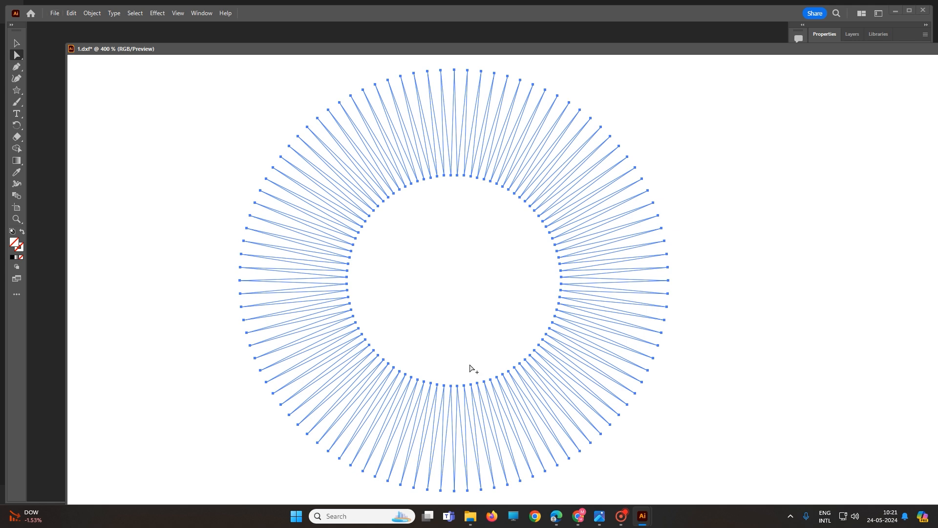
scroll(465, 379, up, 2)
scroll(465, 379, down, 4)
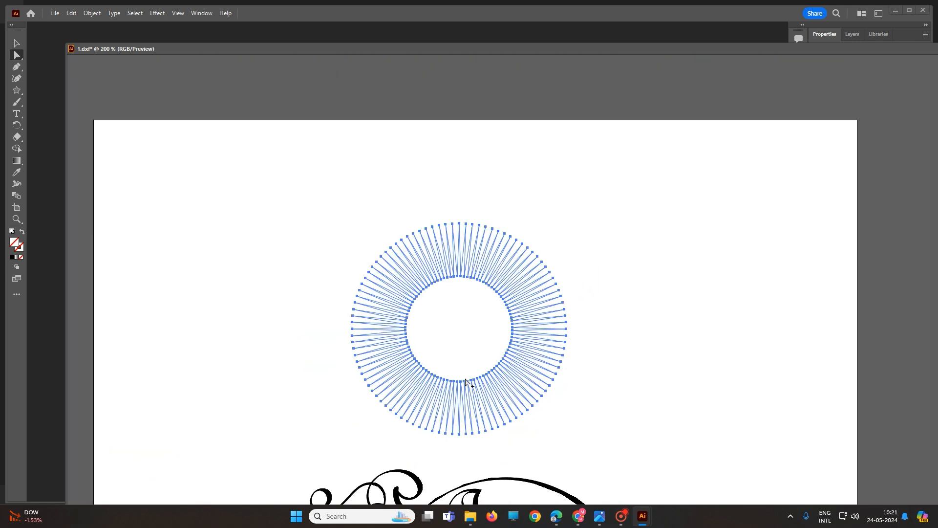
scroll(465, 381, up, 1)
scroll(466, 386, down, 3)
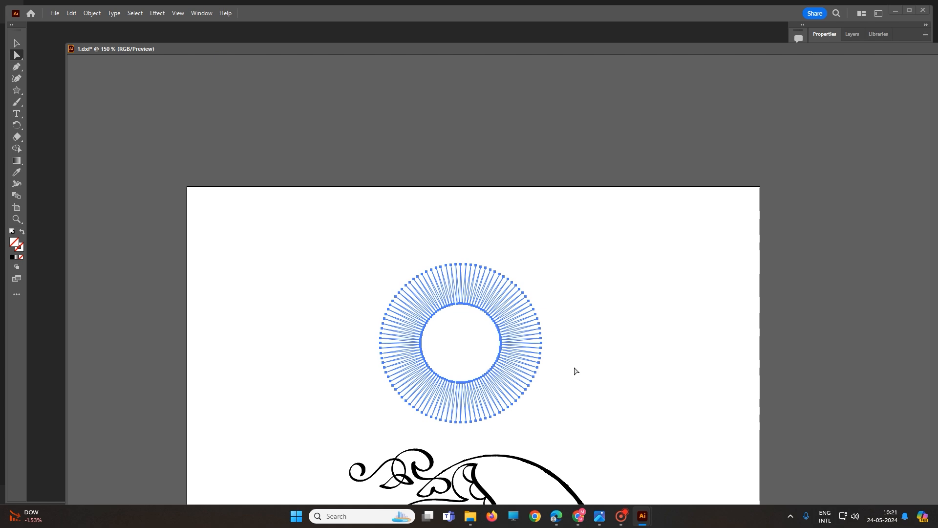
scroll(479, 373, up, 2)
scroll(479, 374, down, 1)
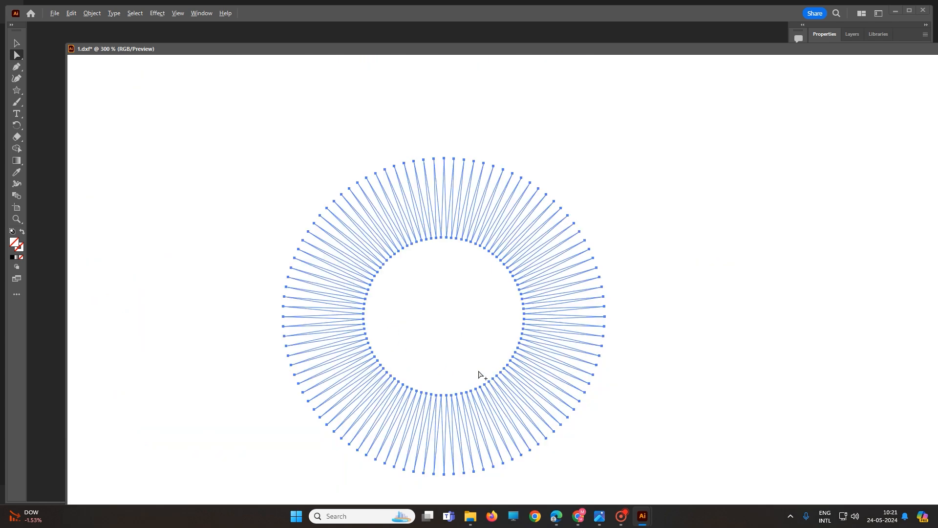
scroll(479, 374, down, 3)
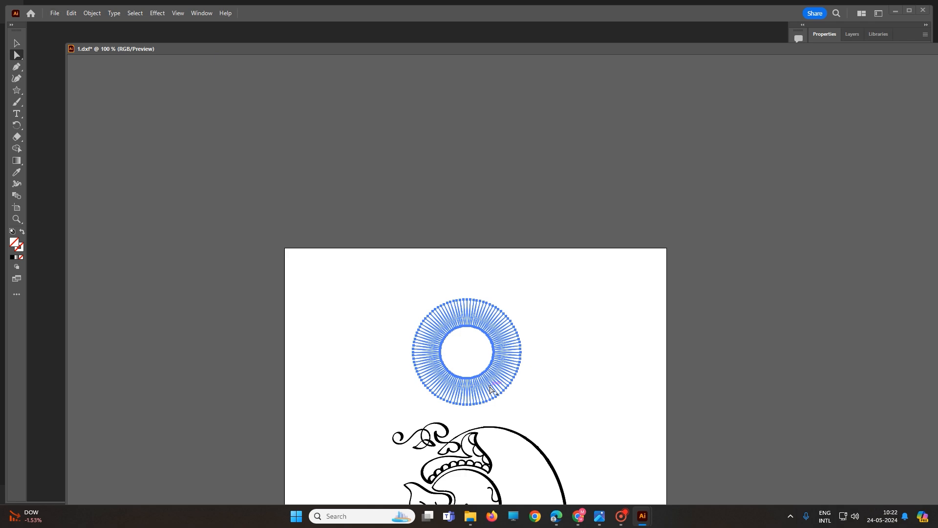
scroll(536, 384, up, 3)
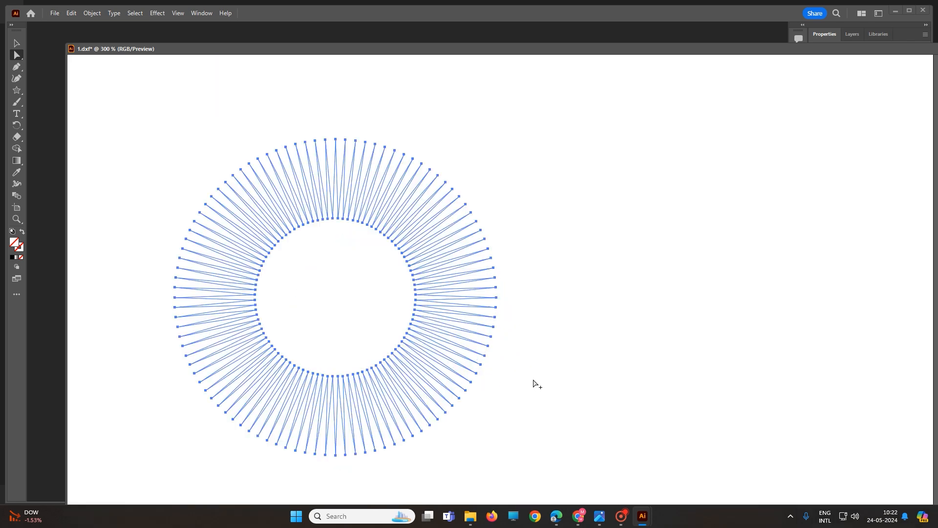
scroll(533, 384, down, 4)
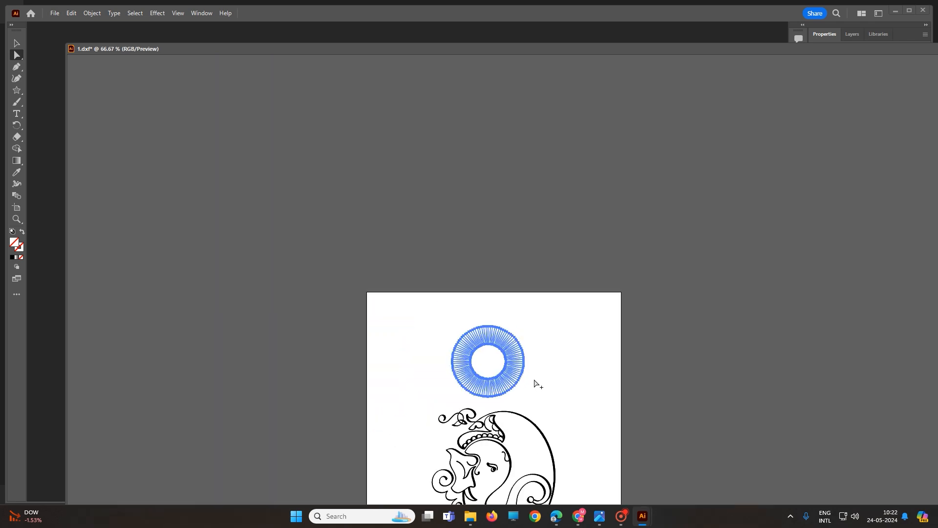
scroll(534, 384, up, 3)
scroll(536, 384, down, 4)
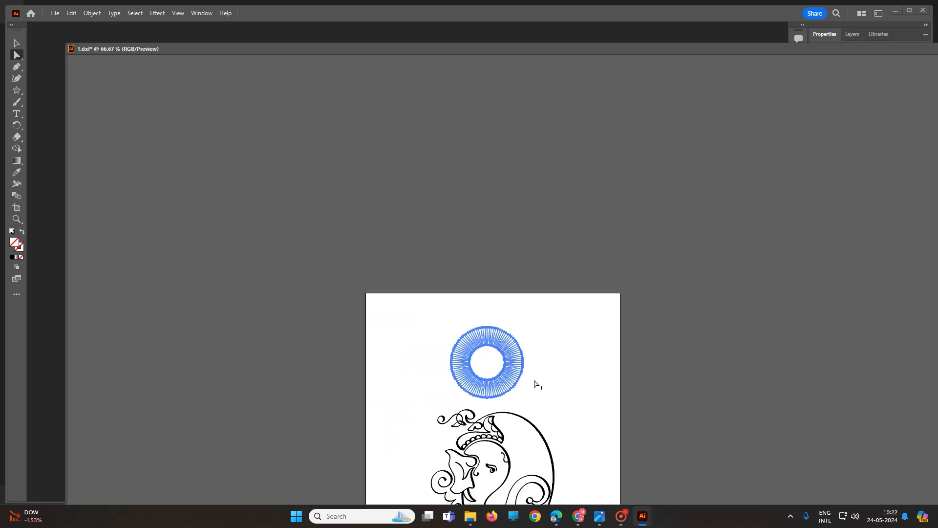
scroll(477, 406, up, 4)
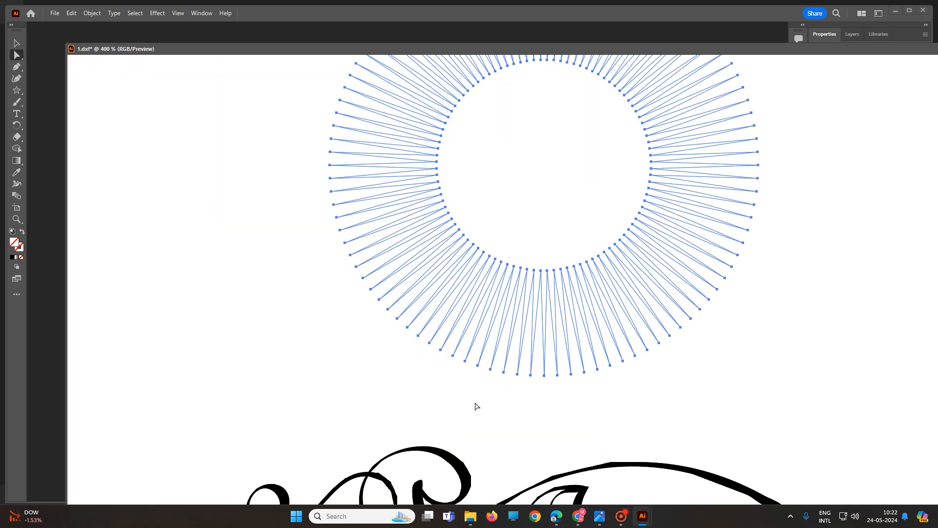
scroll(503, 394, down, 1)
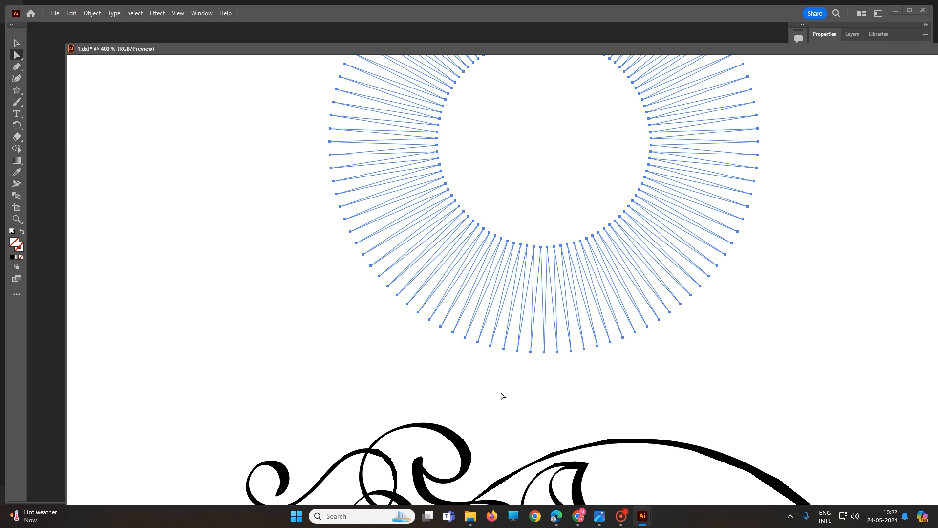
scroll(503, 394, down, 3)
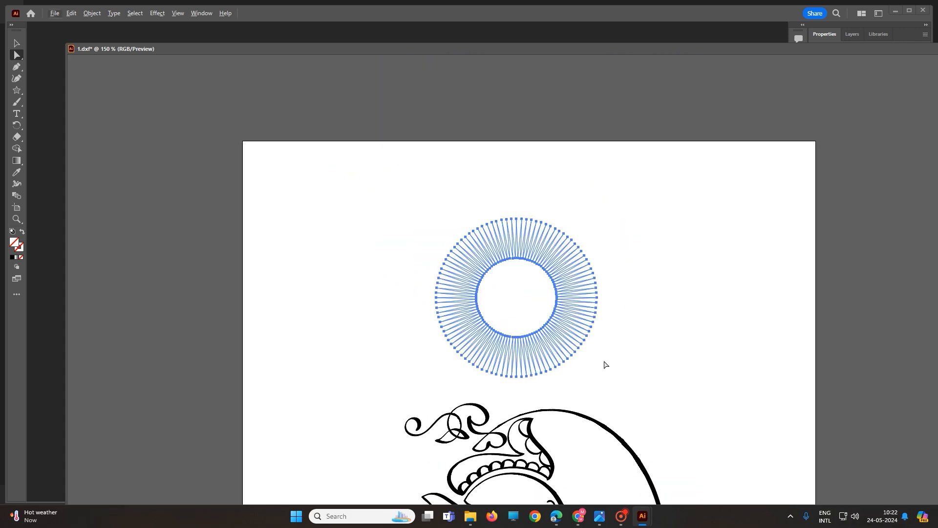
Drag three of the star's lower-right outer points far outward to the right with Direct Selection.
click(571, 355)
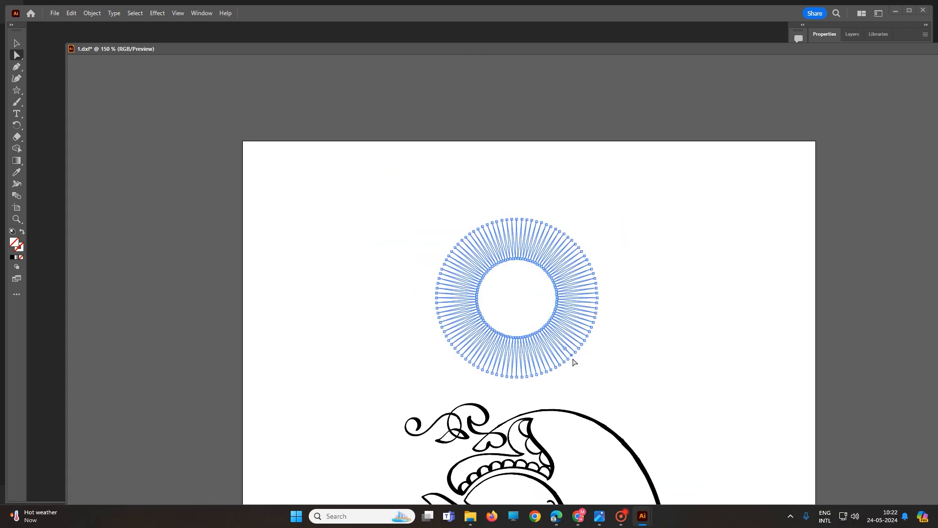
scroll(572, 361, up, 3)
drag(575, 396, 714, 279)
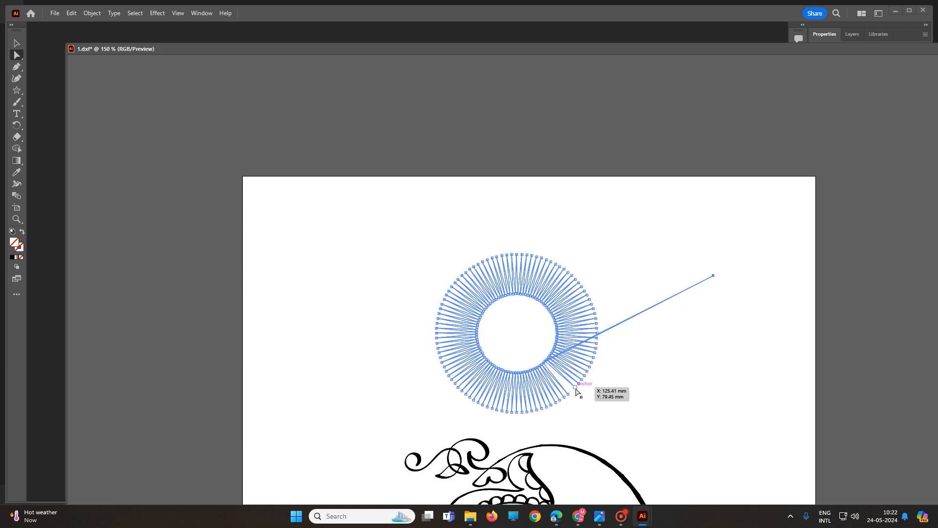
drag(576, 388, 704, 307)
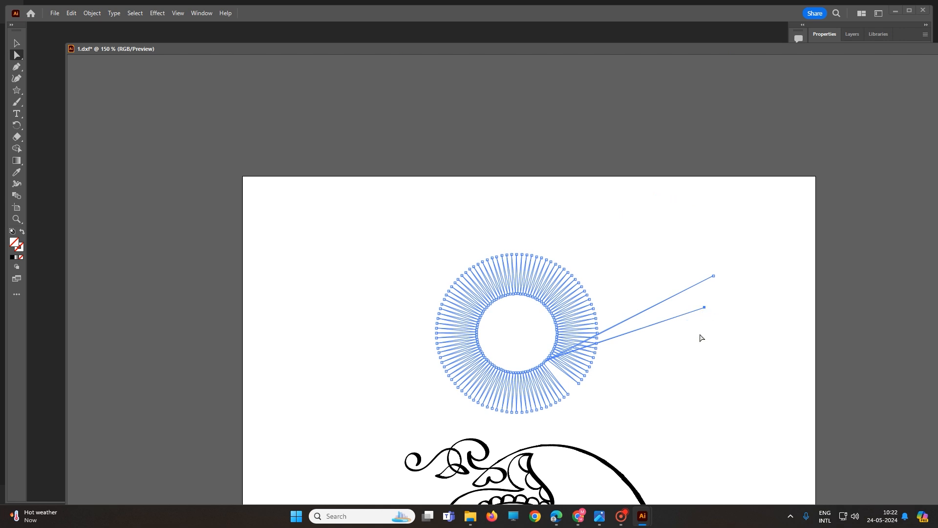
drag(579, 387, 722, 395)
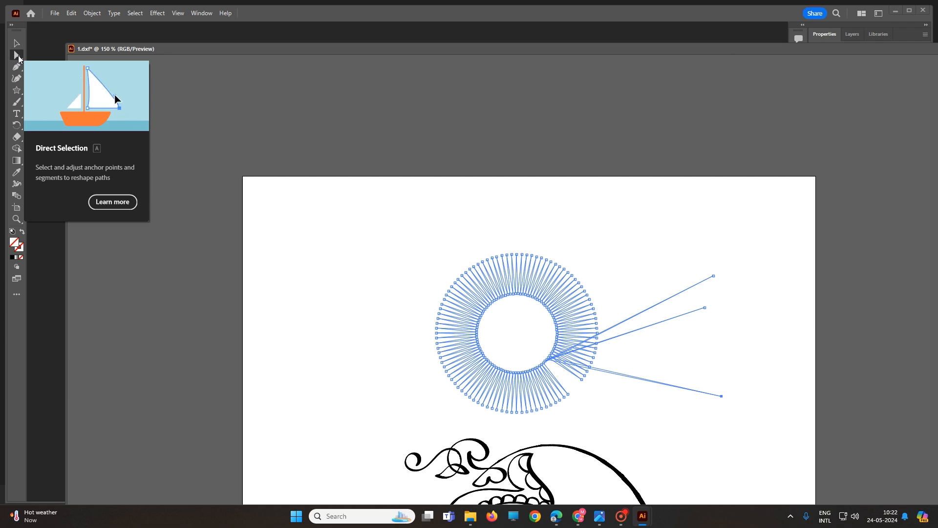
click(18, 55)
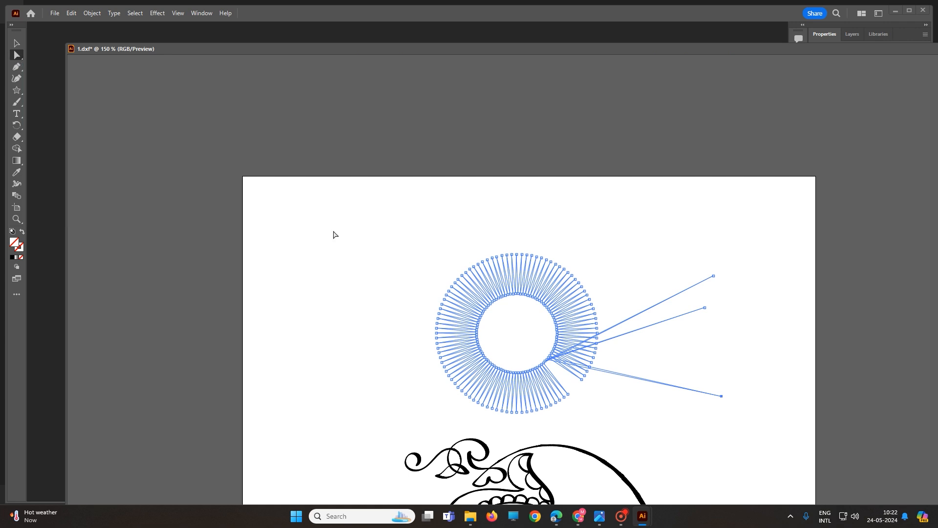